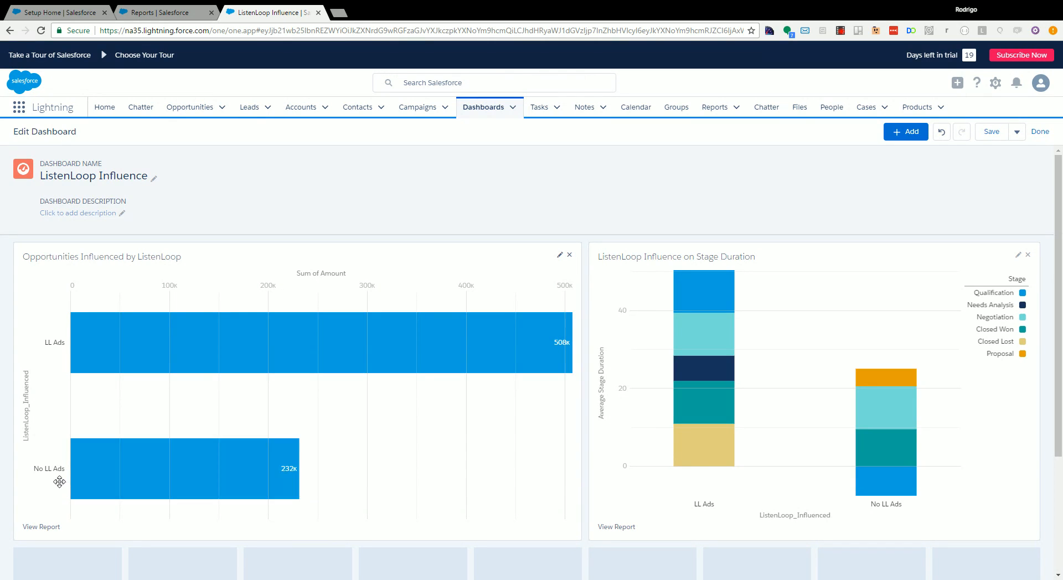
- Switch from the dashboard to the Setup Home page and open Setup
mouse_move(89, 475)
mouse_move(156, 332)
click(71, 12)
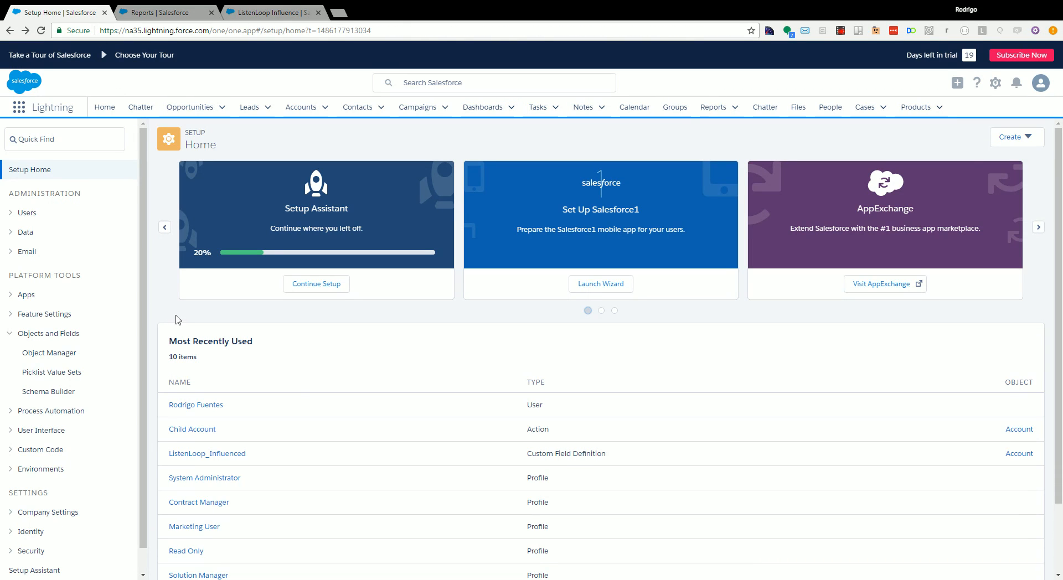
click(995, 82)
click(964, 142)
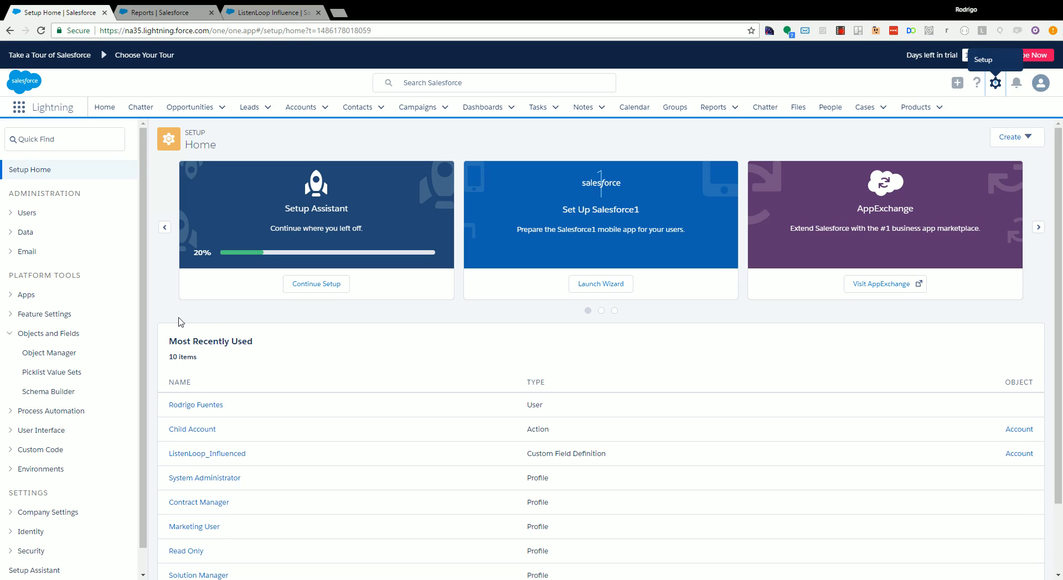
- Search Setup for "field" and open the Account object in Object Manager
click(61, 139)
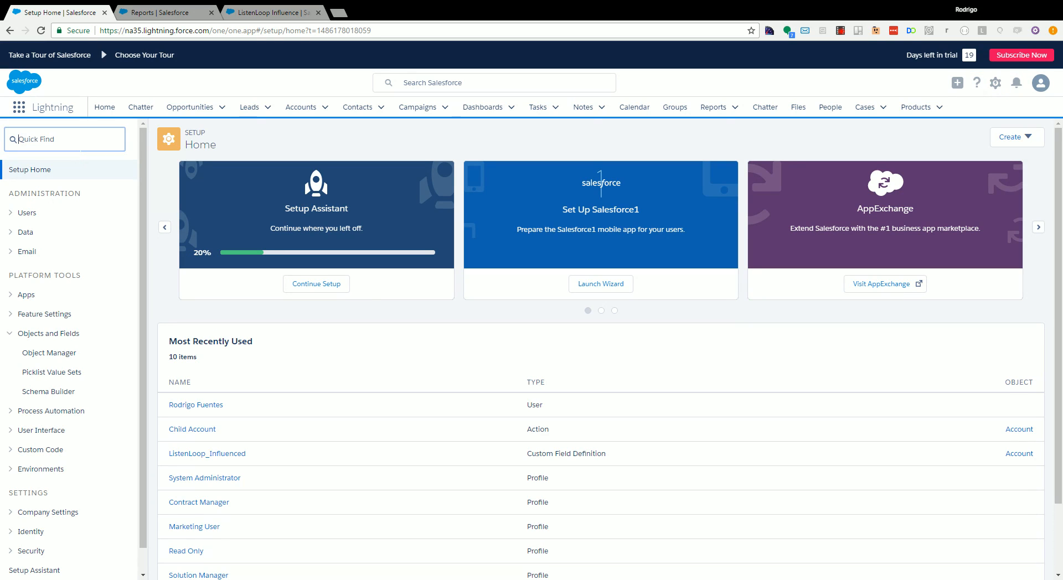
text(field)
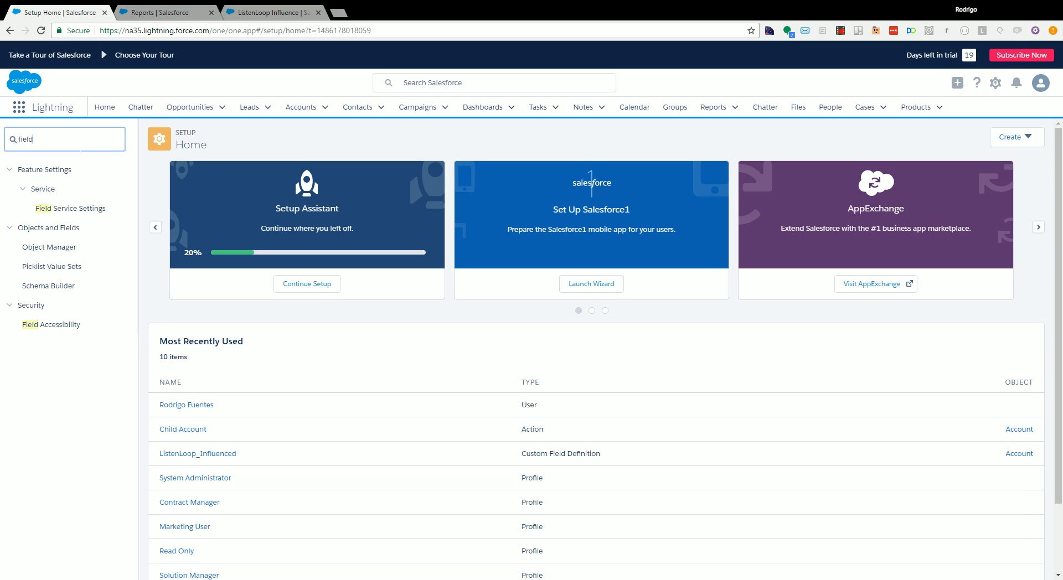
click(63, 249)
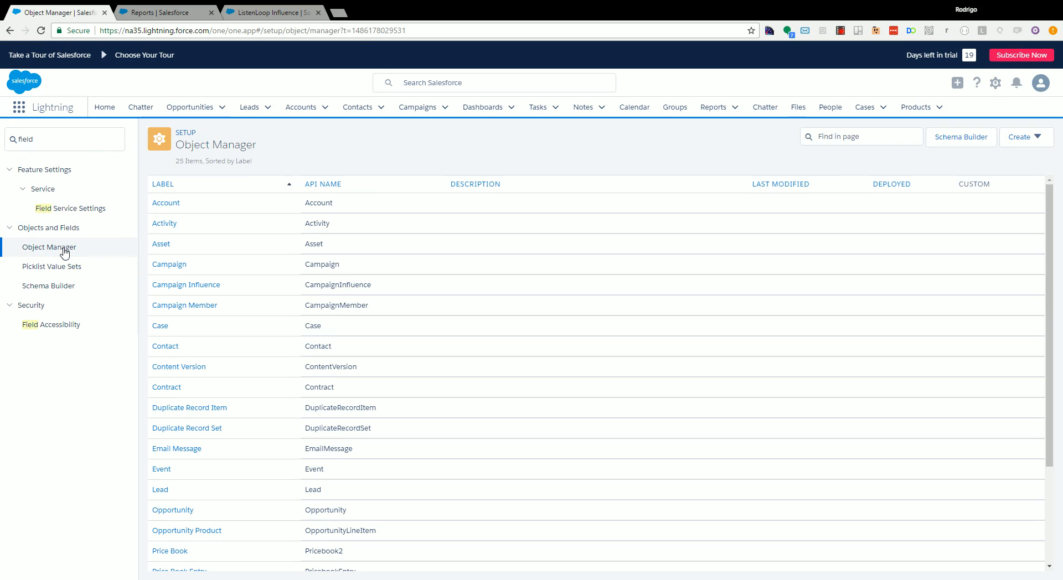
click(165, 204)
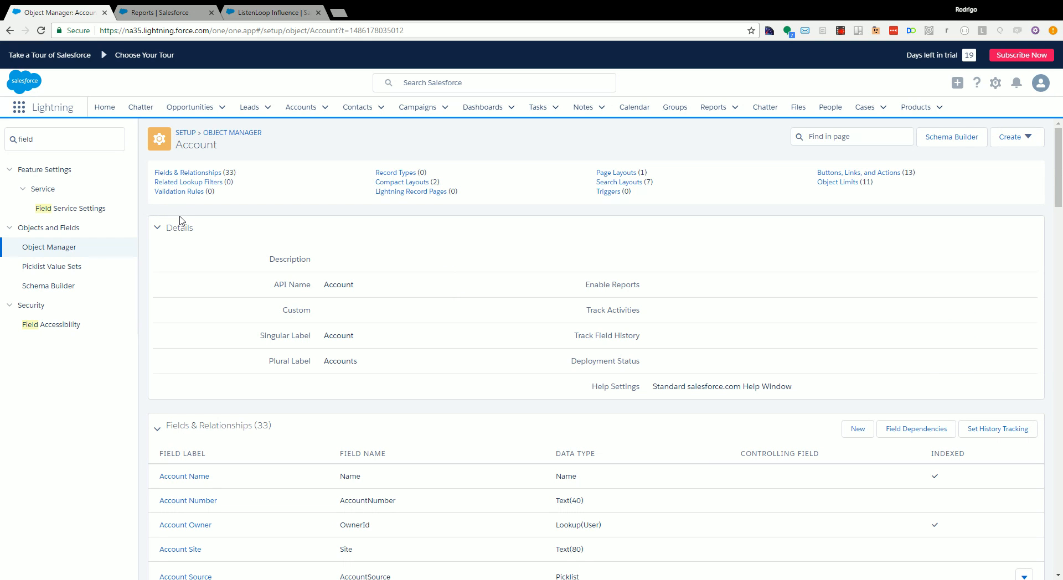
- Start a new custom field on the Account object with the Formula data type
click(857, 430)
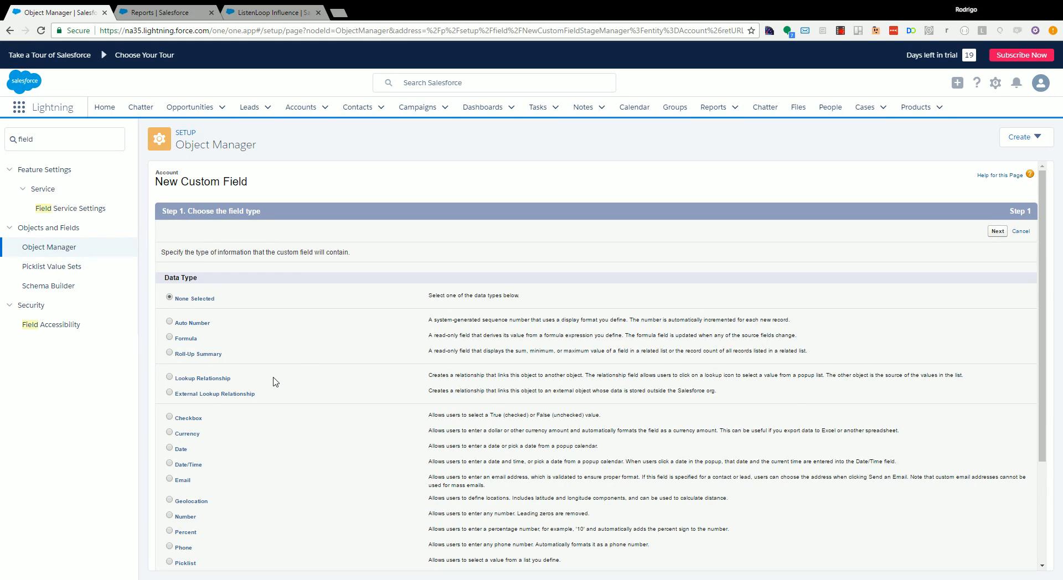
click(181, 338)
click(997, 233)
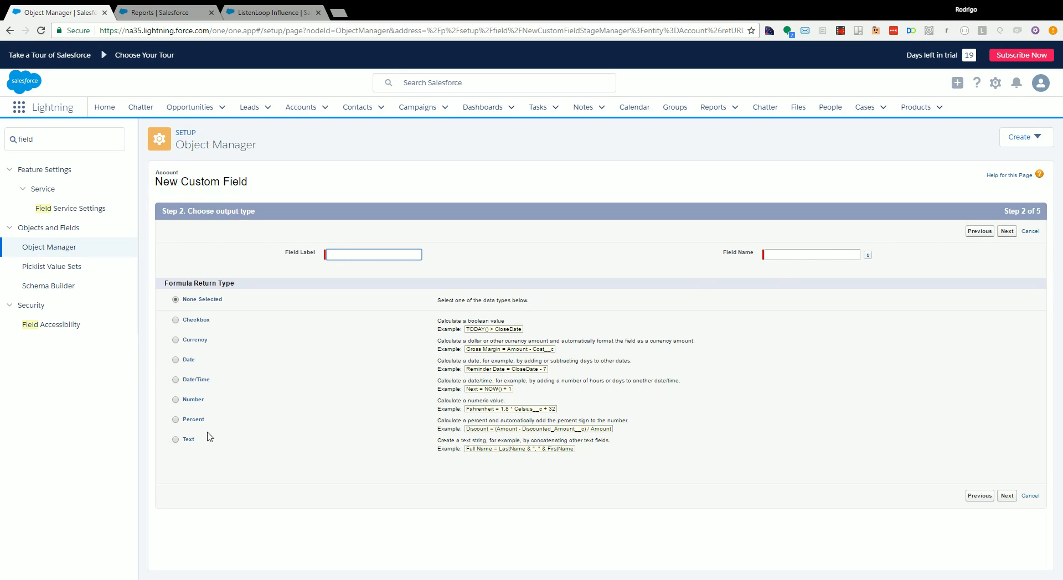
- Label the formula field ListenLoop_Influence and set its return type to Text
click(188, 441)
click(1007, 496)
click(343, 255)
click(1007, 496)
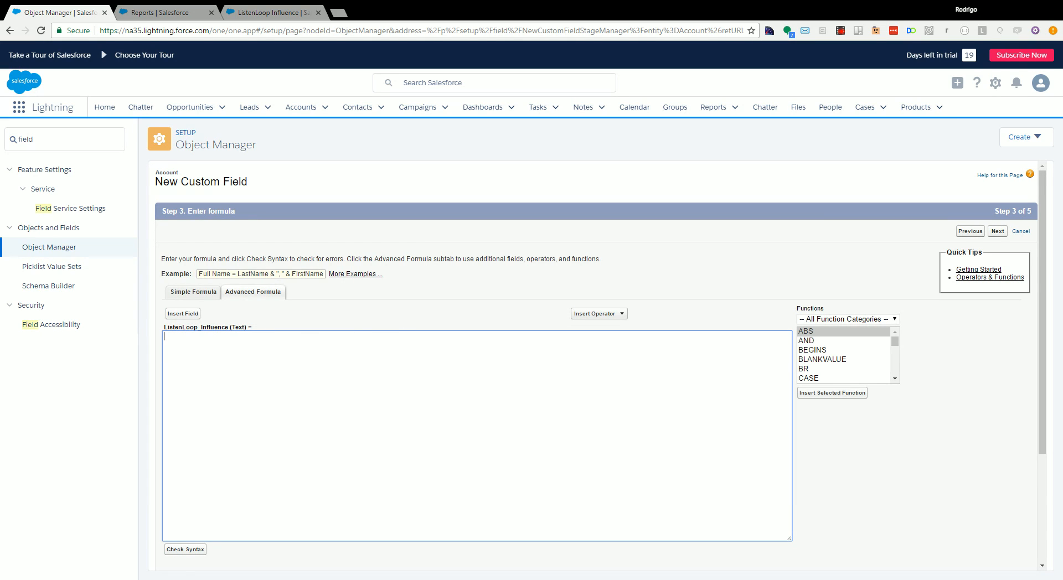
- Enter the formula IF( Impressions_all_time__c > 0, "LL Ads", "No LL Ads") and check its syntax
text(IF( Impressions_all_time__c > 0, "LL Ads", "No LL Ads"))
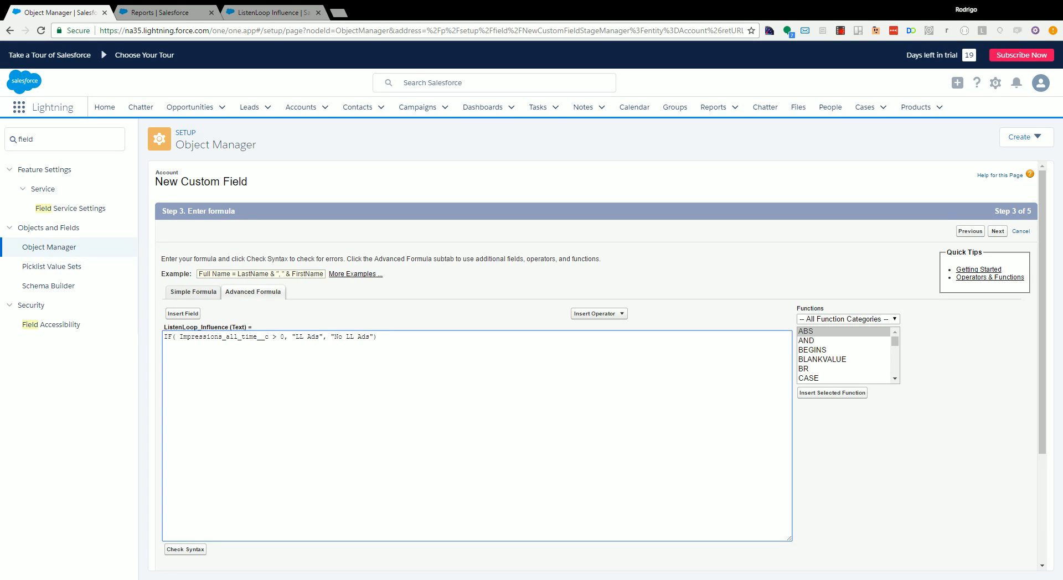
double_click(226, 336)
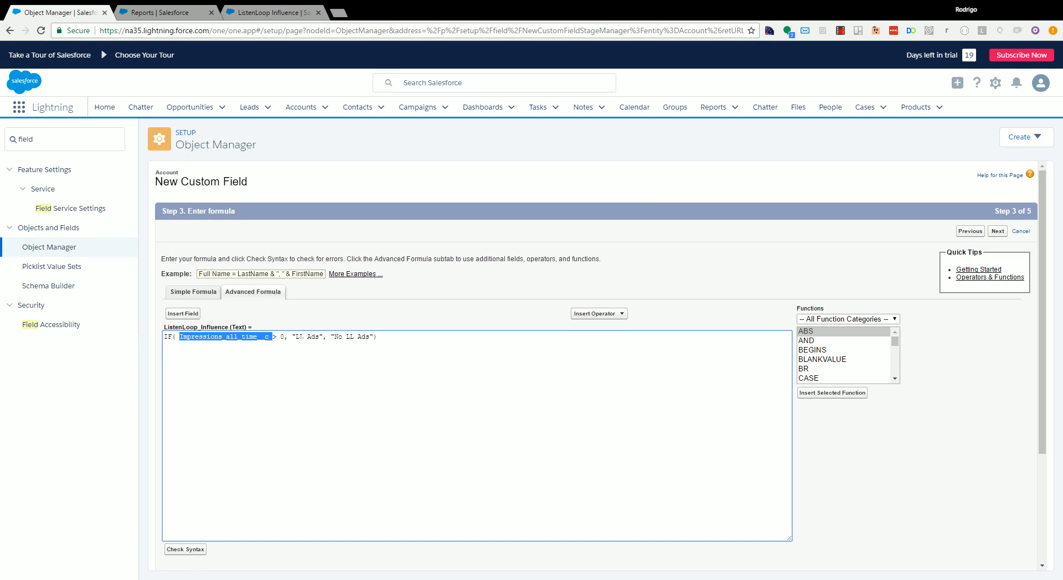
drag(292, 337, 311, 337)
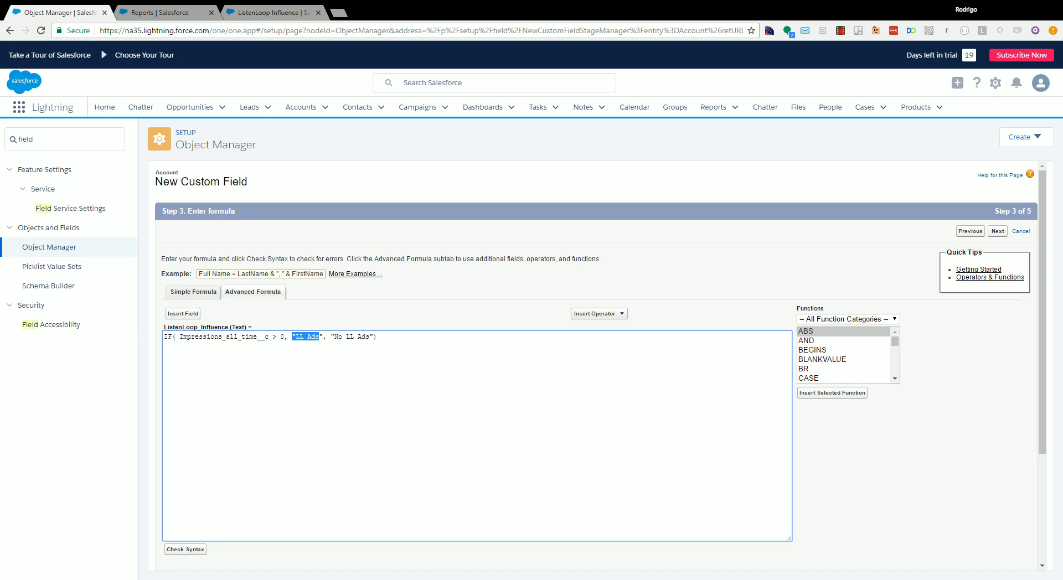
drag(335, 336, 369, 336)
click(366, 337)
double_click(203, 336)
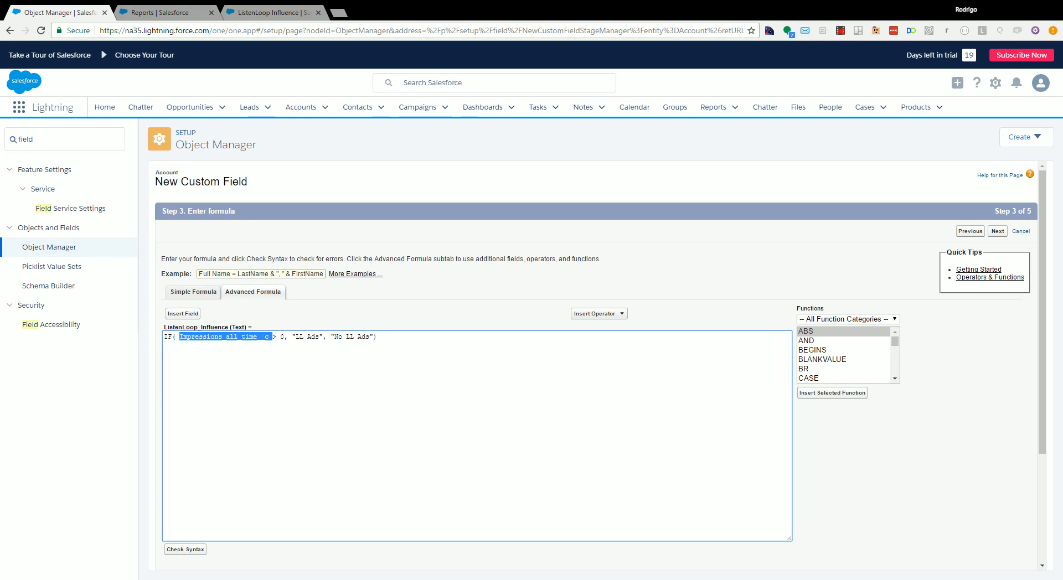
click(187, 549)
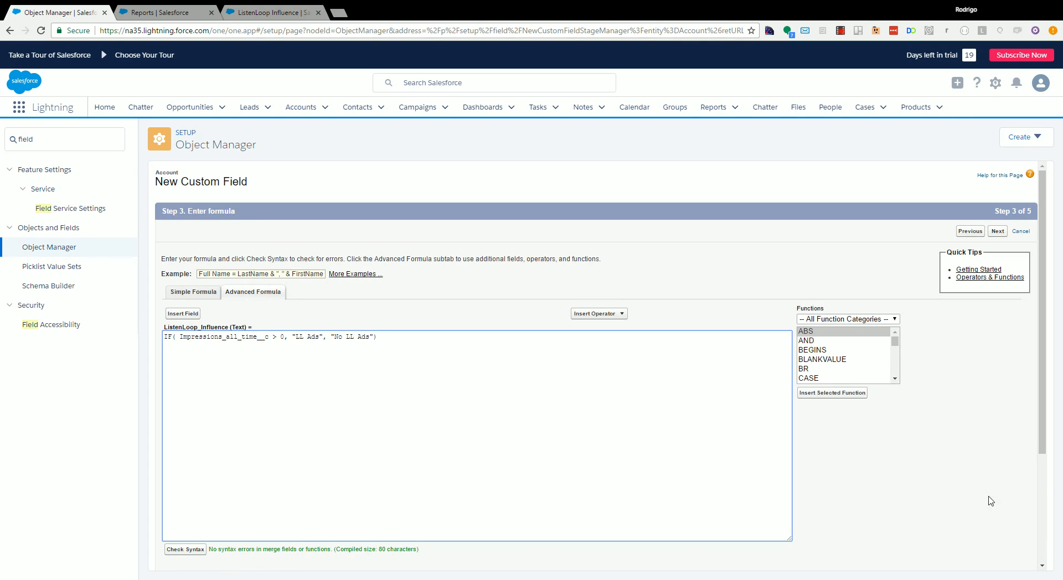
- Keep the field visible to all profiles and included in the Account Layout, and save it
scroll(988, 498, down, 3)
click(997, 558)
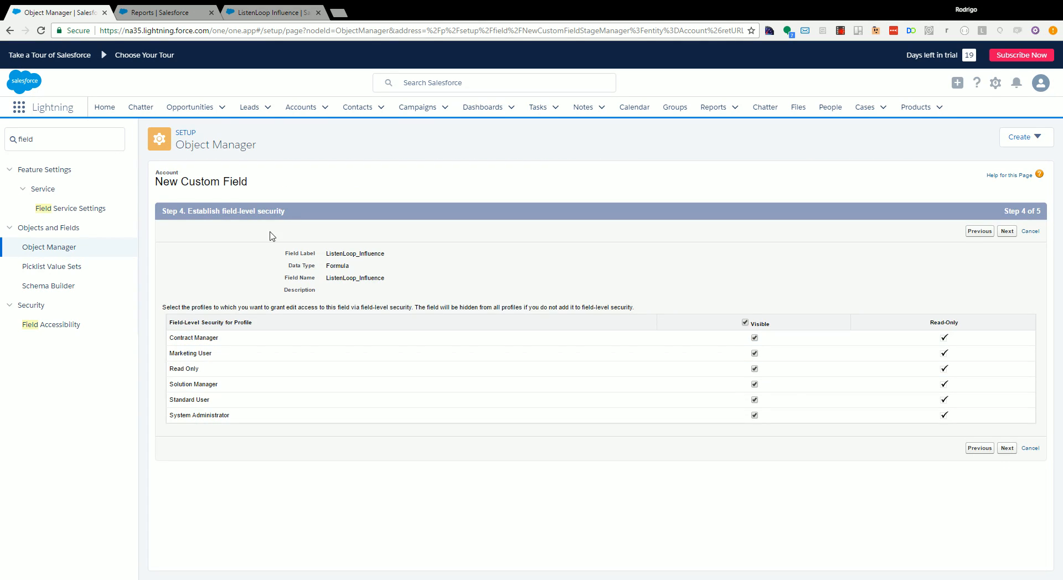
click(1007, 231)
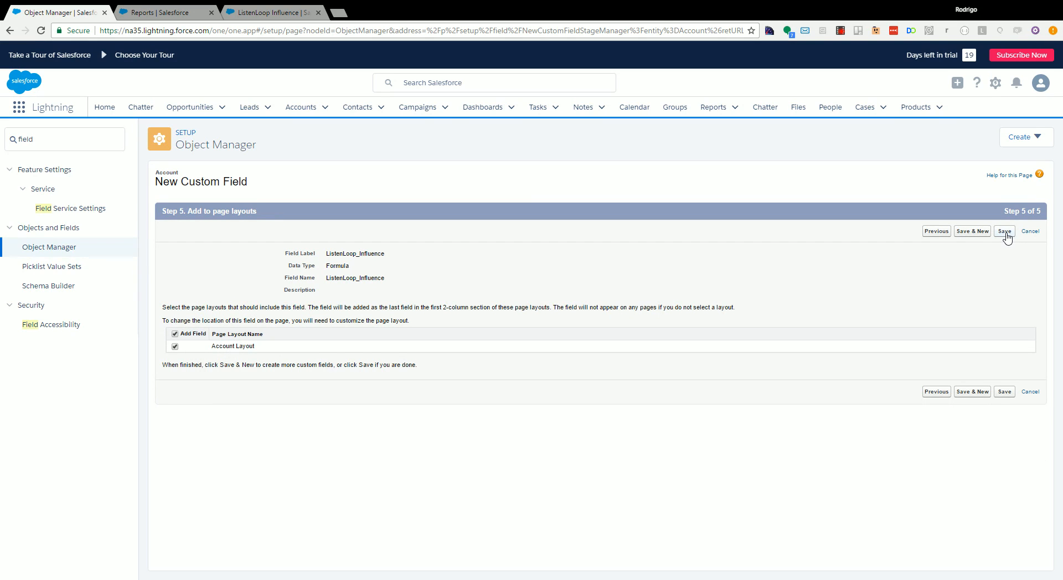
click(1006, 235)
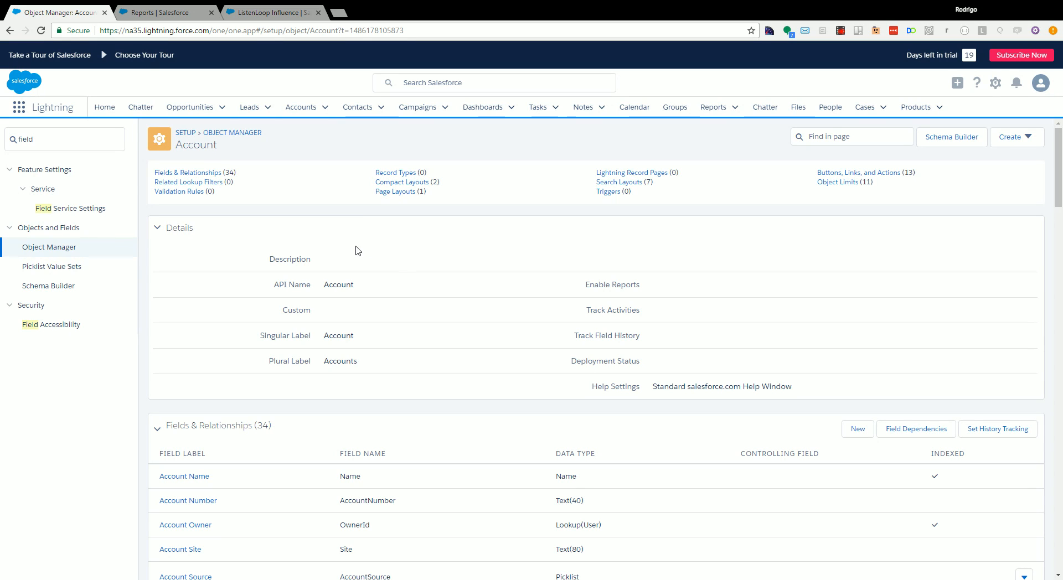
- Create a new report from the Reports page using the Opportunities report type
click(171, 17)
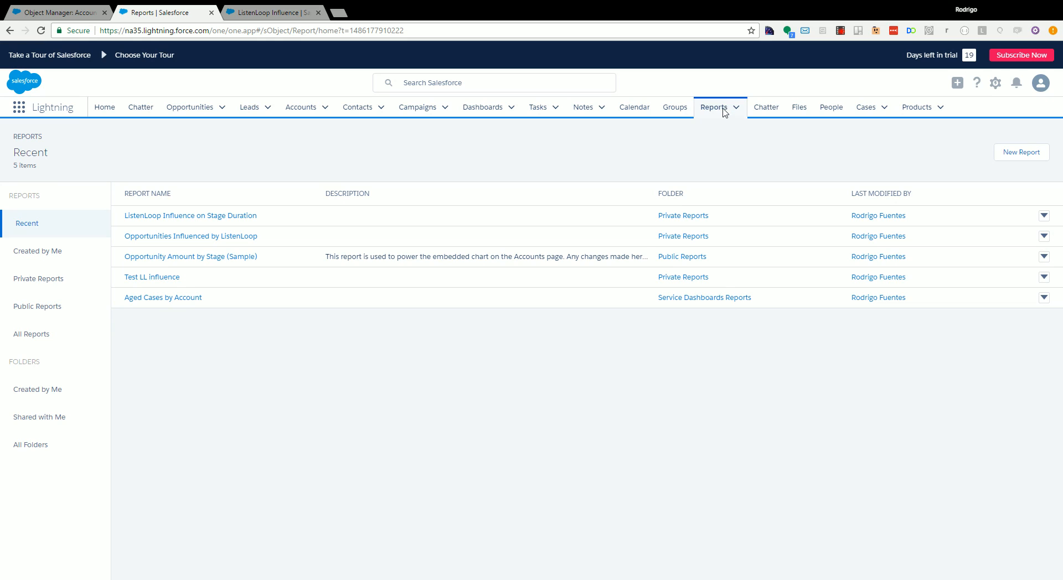
click(1022, 160)
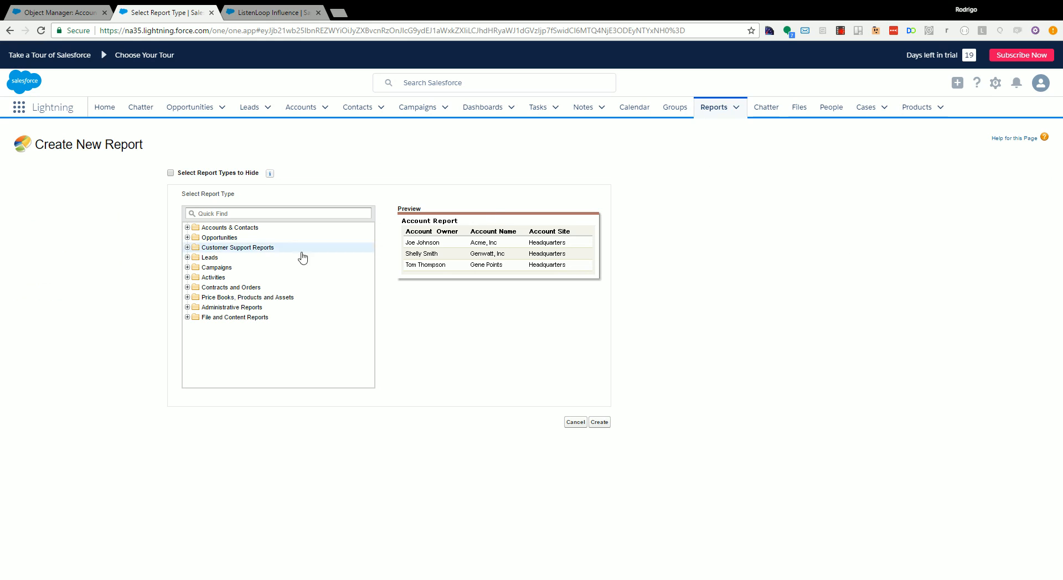
click(225, 239)
click(196, 238)
click(220, 250)
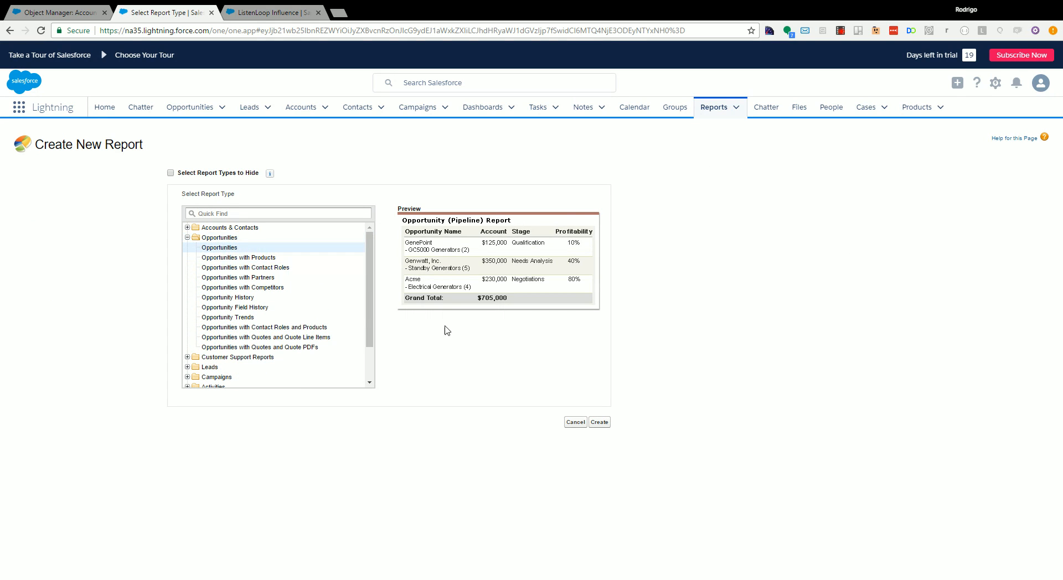
click(600, 424)
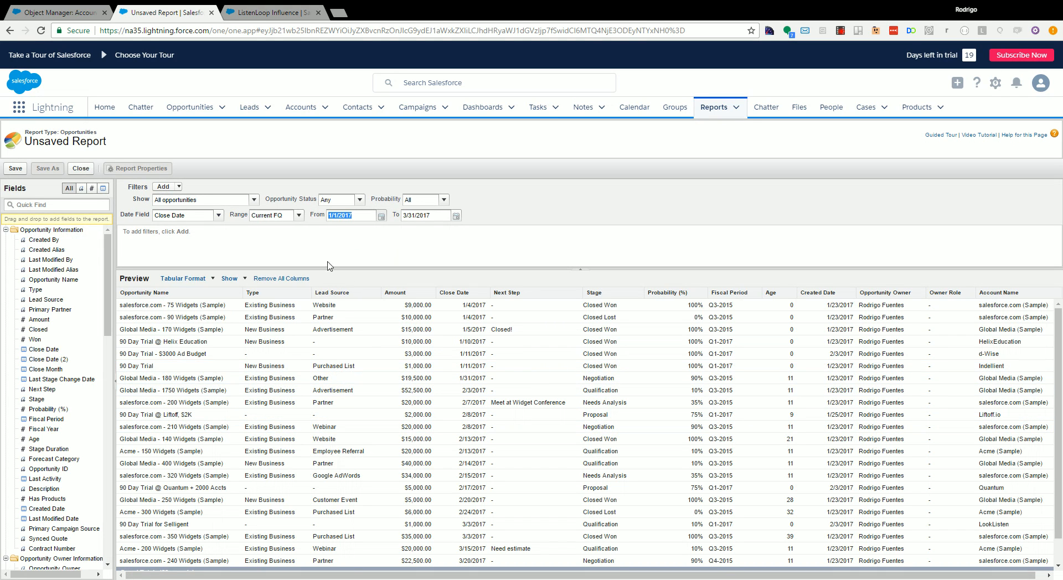
- Set the report's Close Date range to All Time and add the ListenLoop_Influenced account field as a column after Amount
click(299, 215)
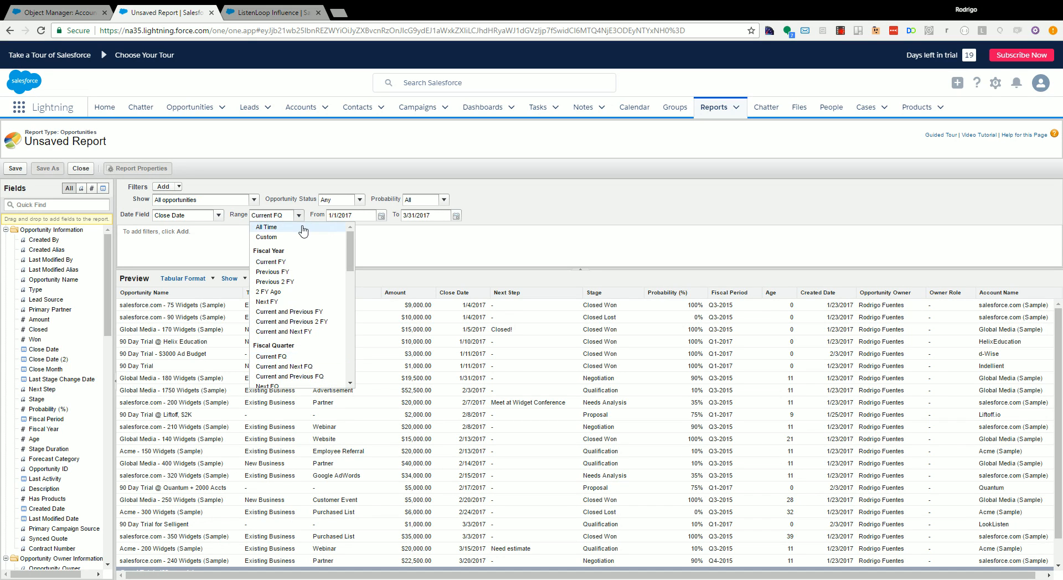
click(302, 227)
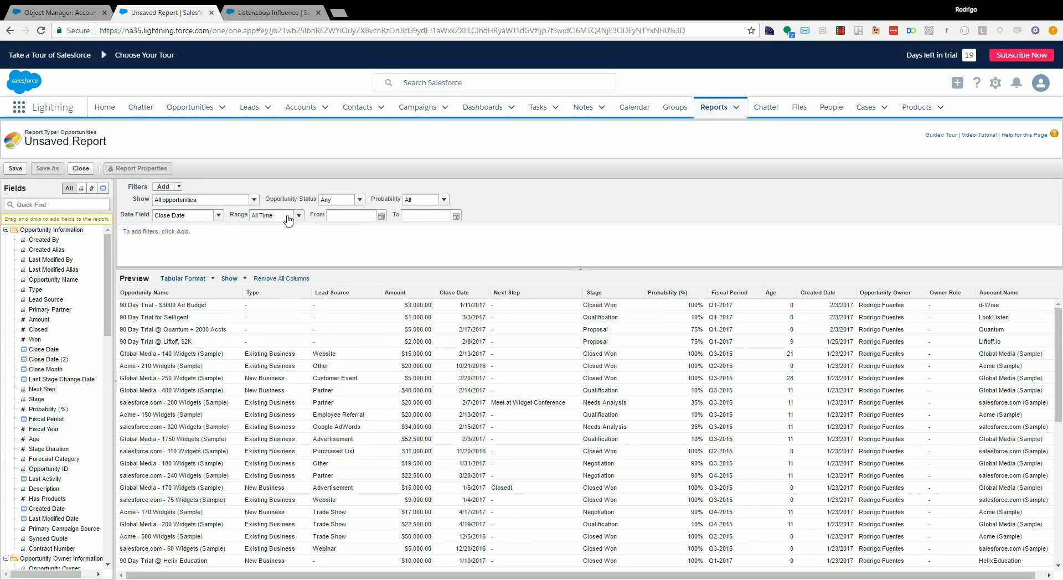
click(220, 218)
click(201, 244)
drag(107, 254, 109, 497)
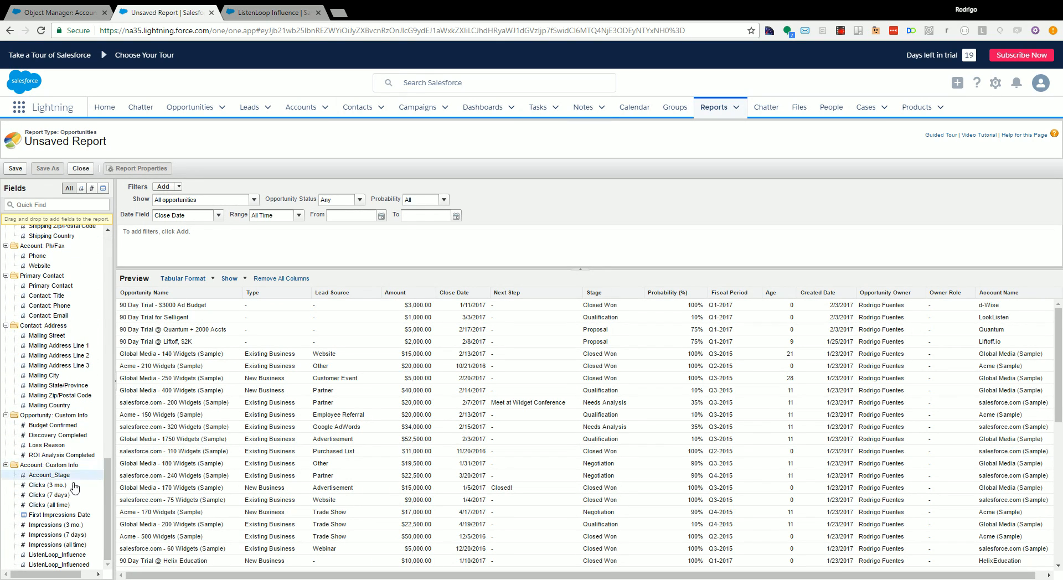
drag(53, 565, 437, 425)
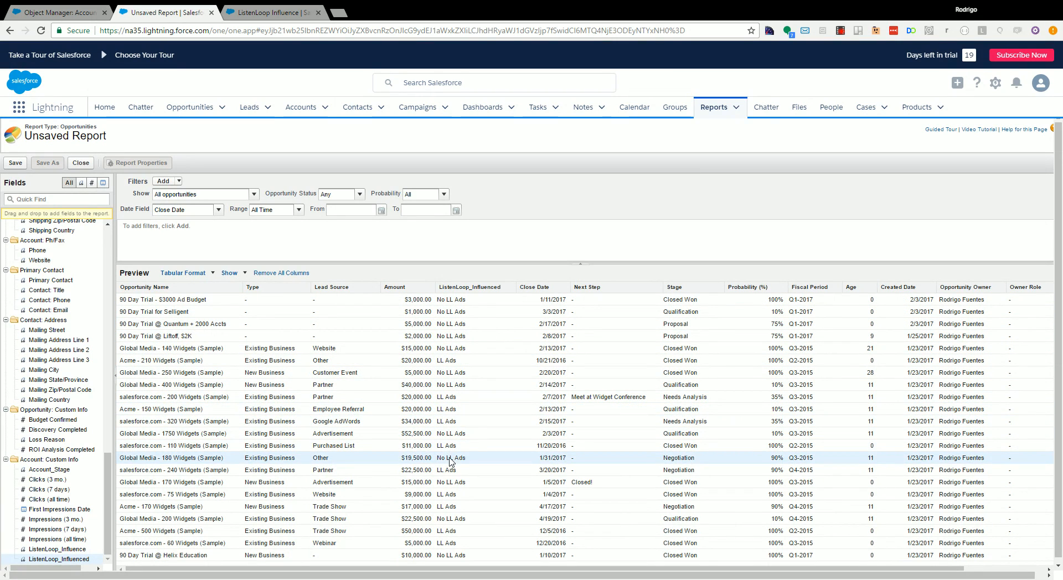
- Change the report to Matrix format and group its rows by ListenLoop_Influenced
click(185, 273)
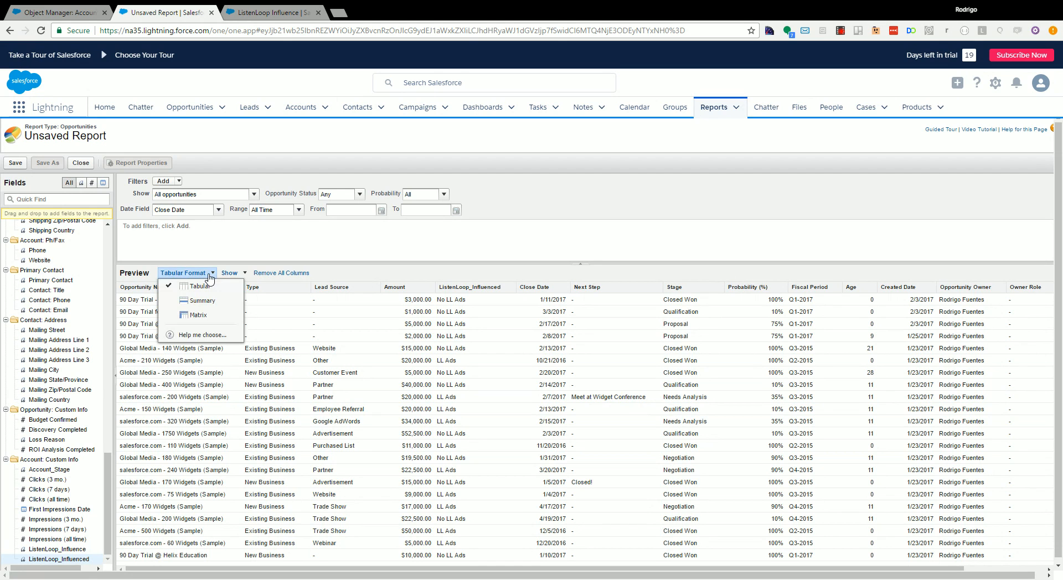
click(199, 315)
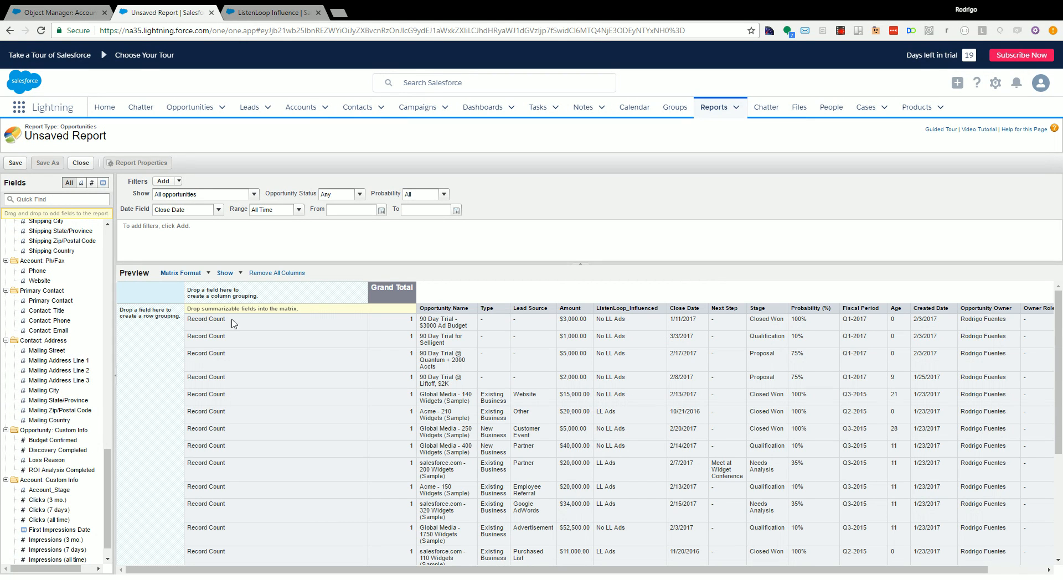
drag(630, 310, 375, 350)
drag(222, 357, 153, 365)
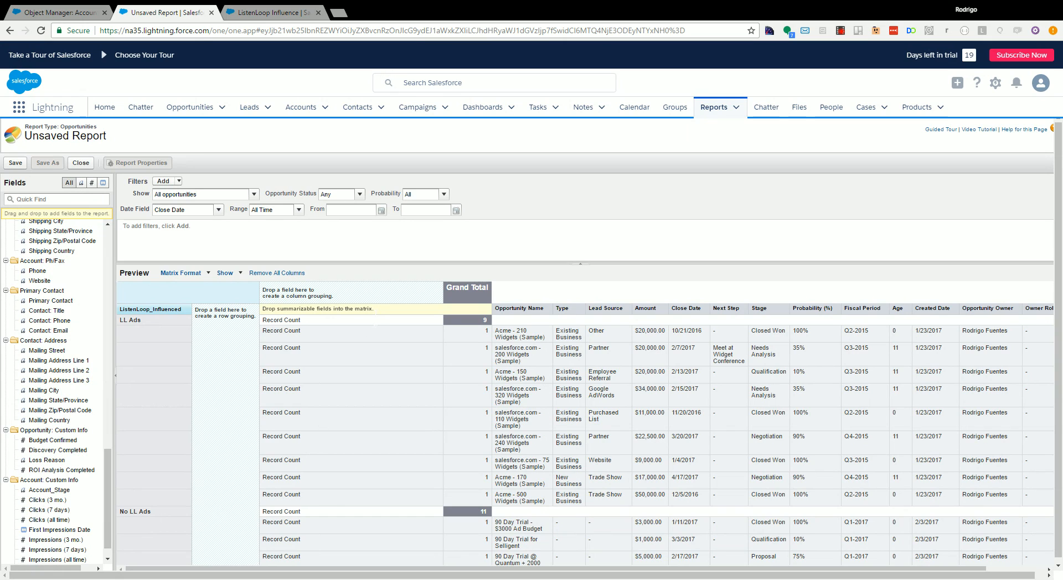
- Summarize the Amount column by Sum
click(664, 309)
click(677, 323)
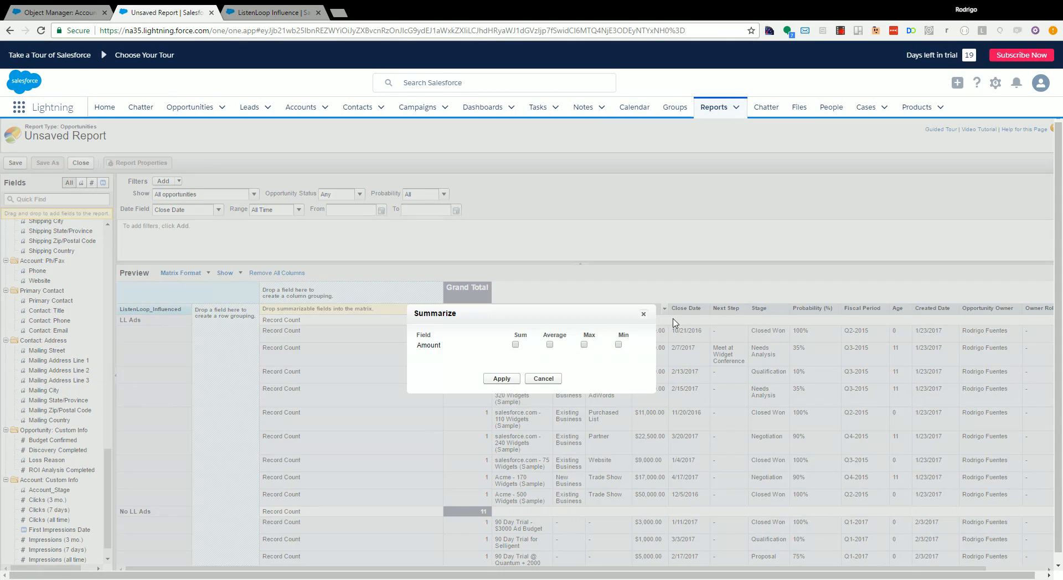
click(502, 379)
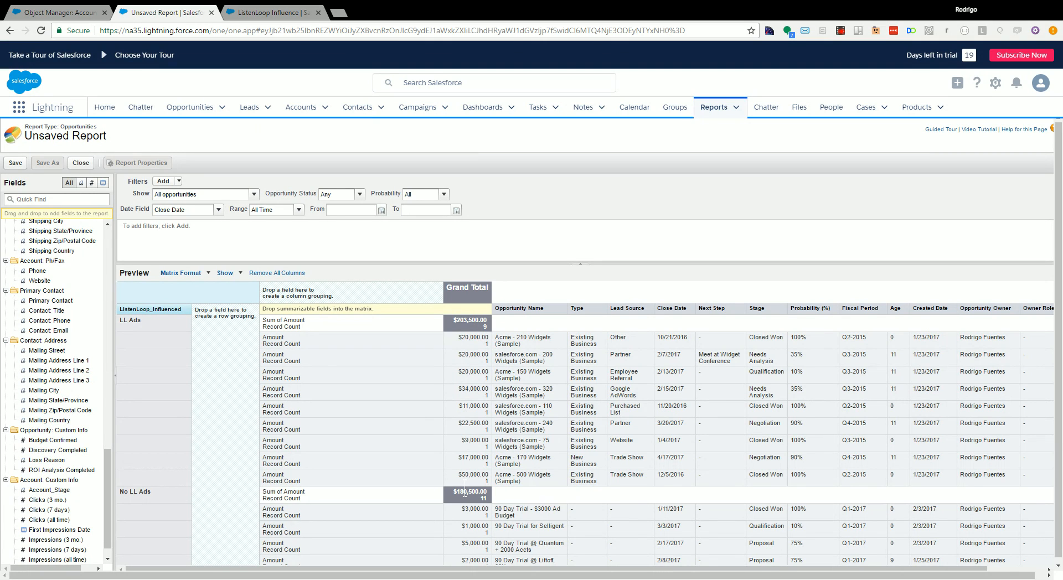
- Try to save the report as Opportunities Influenced by ListenLoop with the unique name Opportunities_Influenced_by_ListenLoop
click(17, 164)
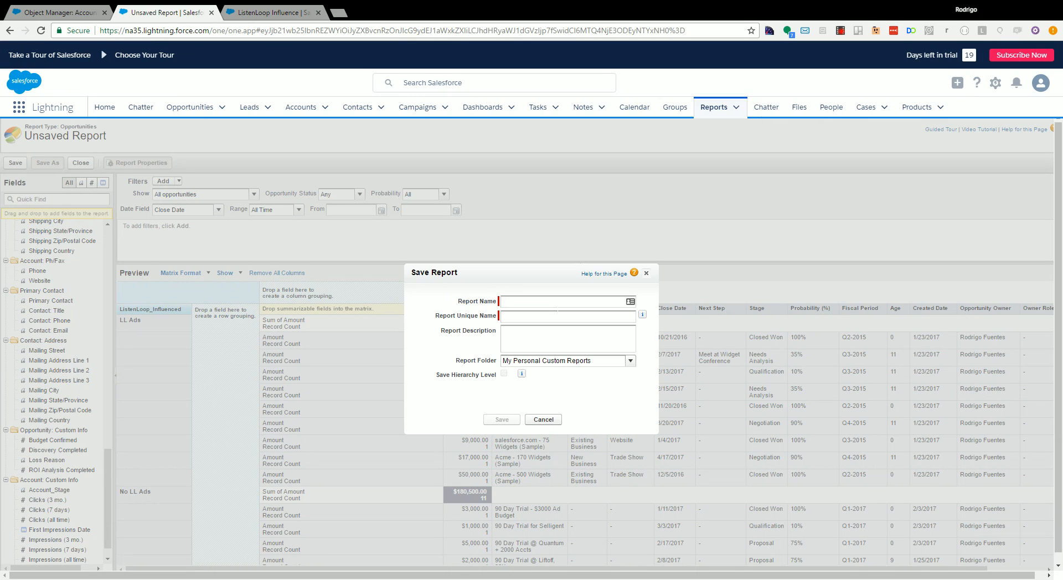
click(558, 306)
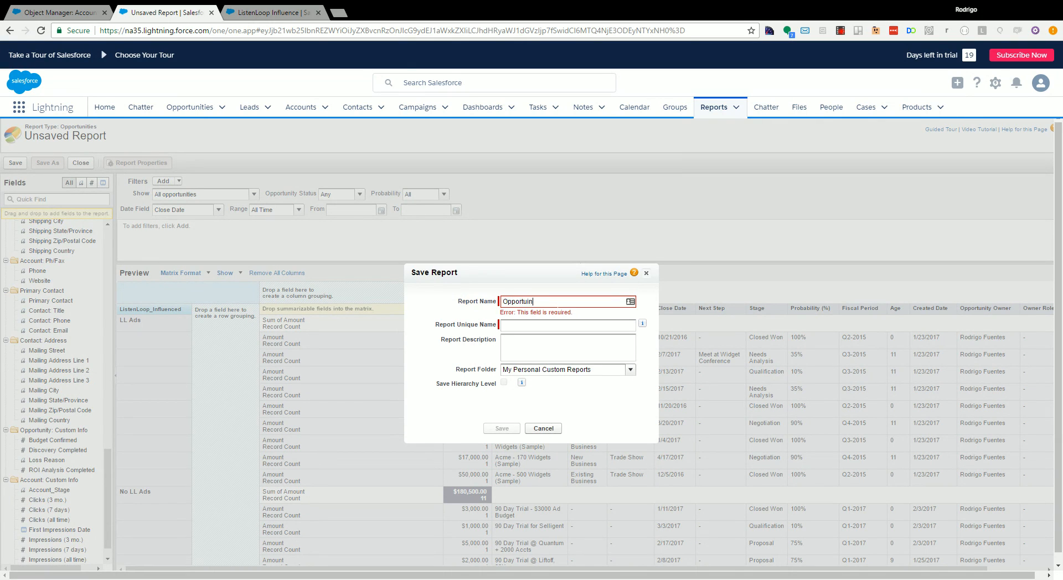
text(Opportuin)
key(BackSpace)
key(BackSpace)
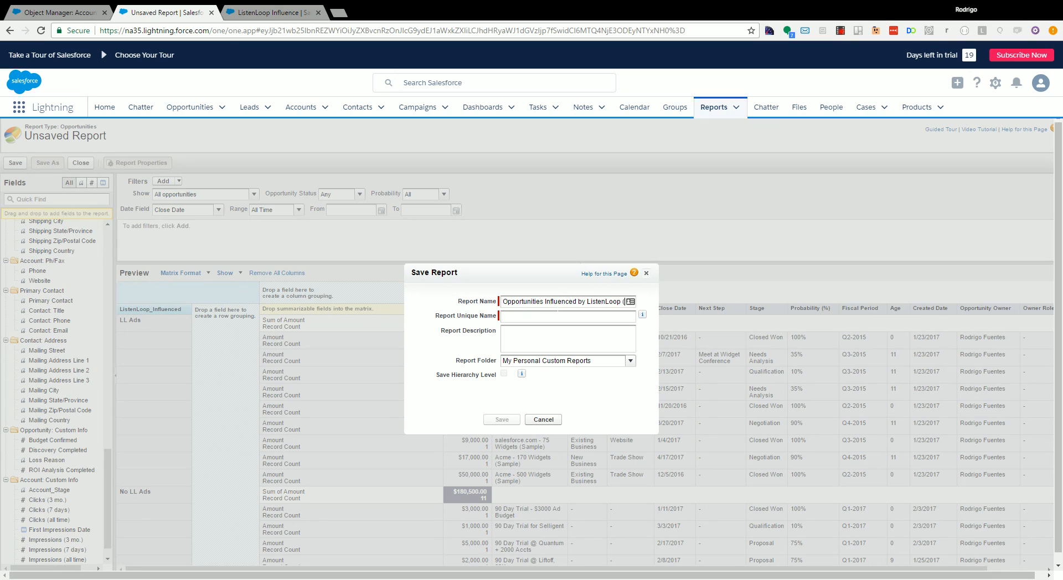
click(564, 316)
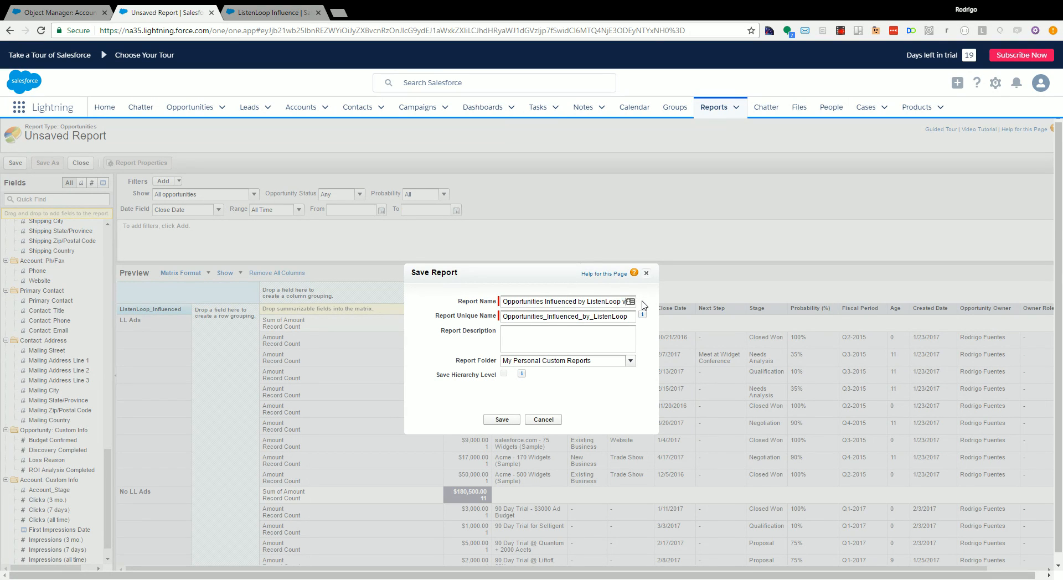
click(502, 419)
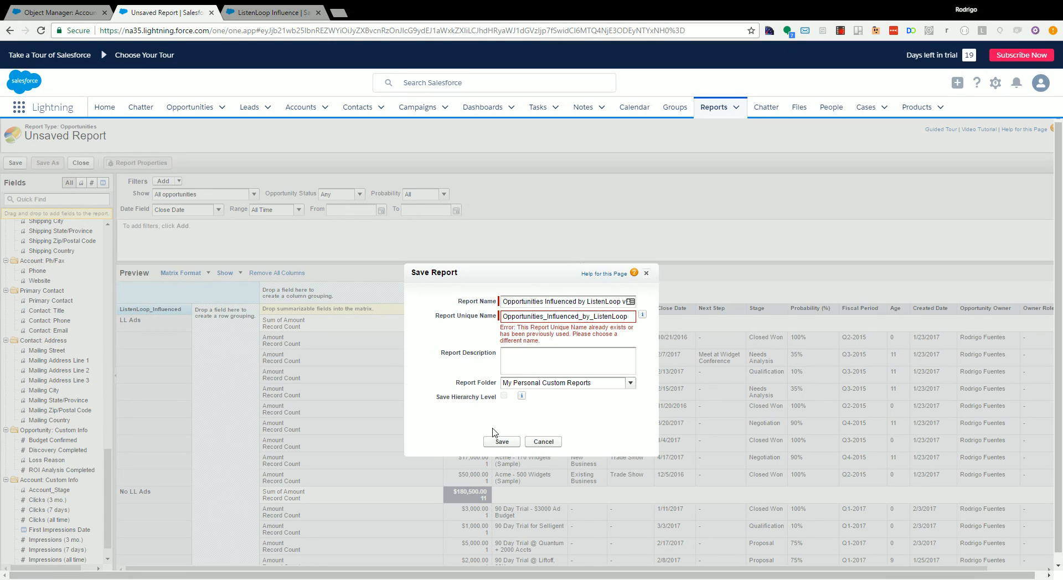
- Rename the report Opportunities Influenced ListenLoop with the unique name Opportunities_Influenced_ListenLoop and save it
drag(617, 303, 630, 302)
key(Tab)
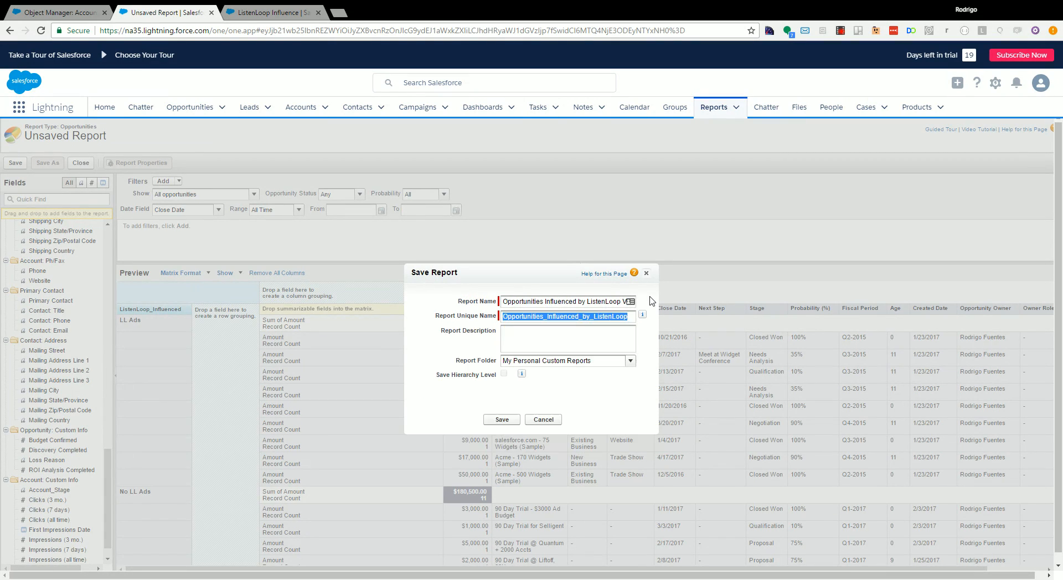
key(Right)
drag(623, 301, 649, 301)
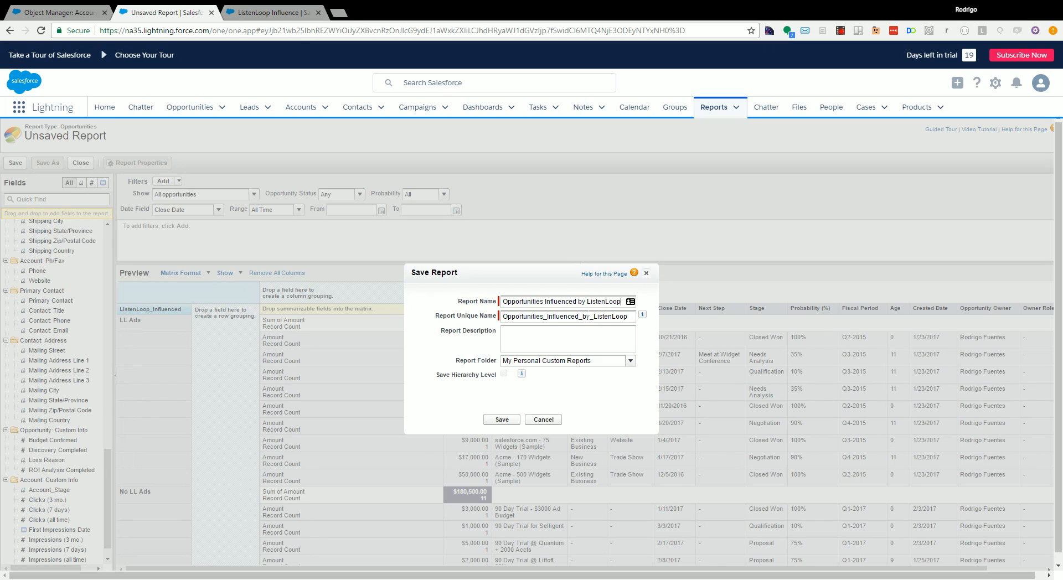
key(BackSpace)
key(BackSpace)
key(BackSpace)
key(BackSpace)
key(BackSpace)
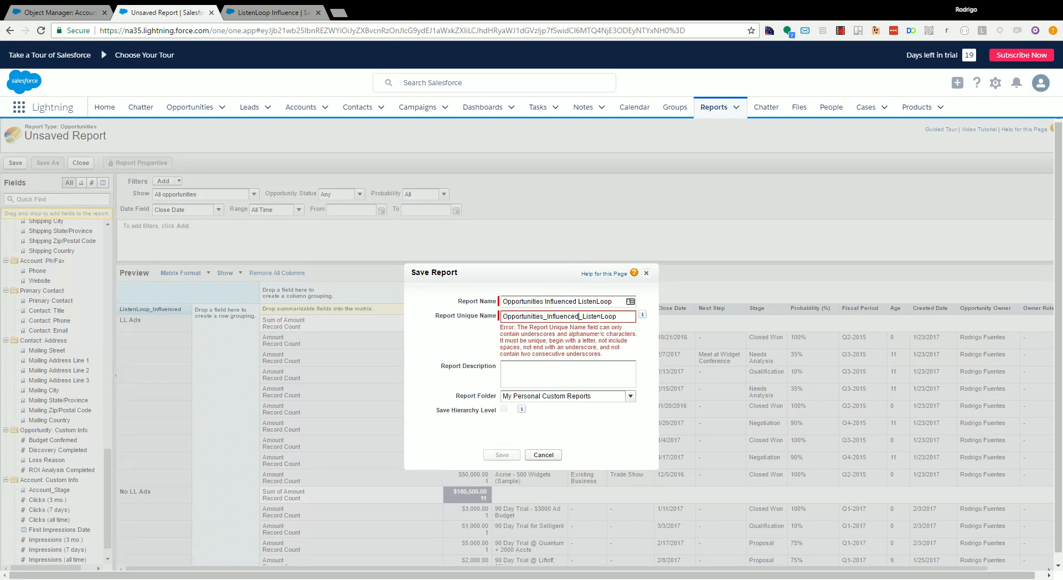
click(502, 420)
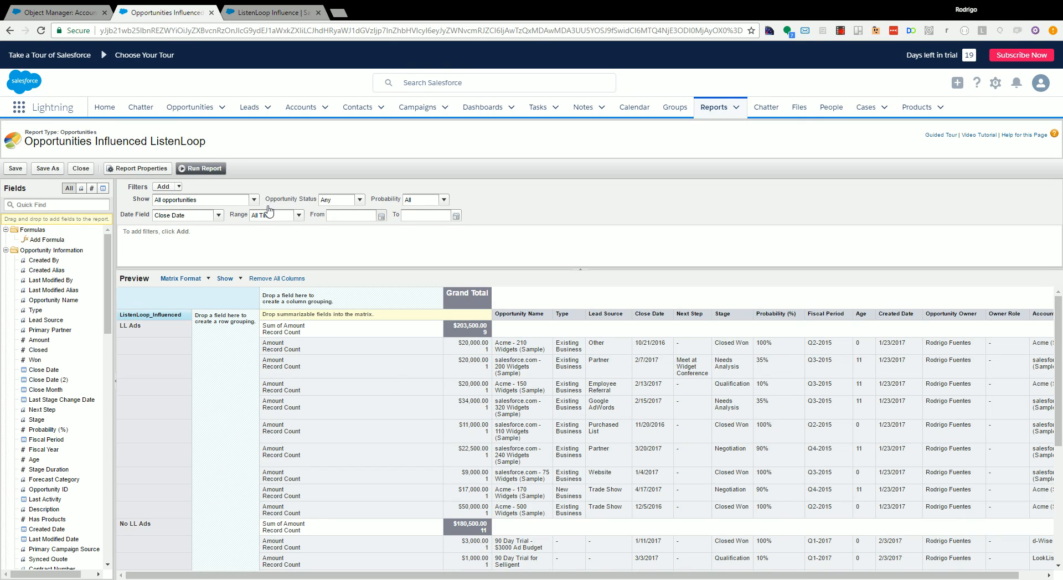
- Run the saved report and look through its opportunities grouped by ListenLoop_Influenced
click(201, 172)
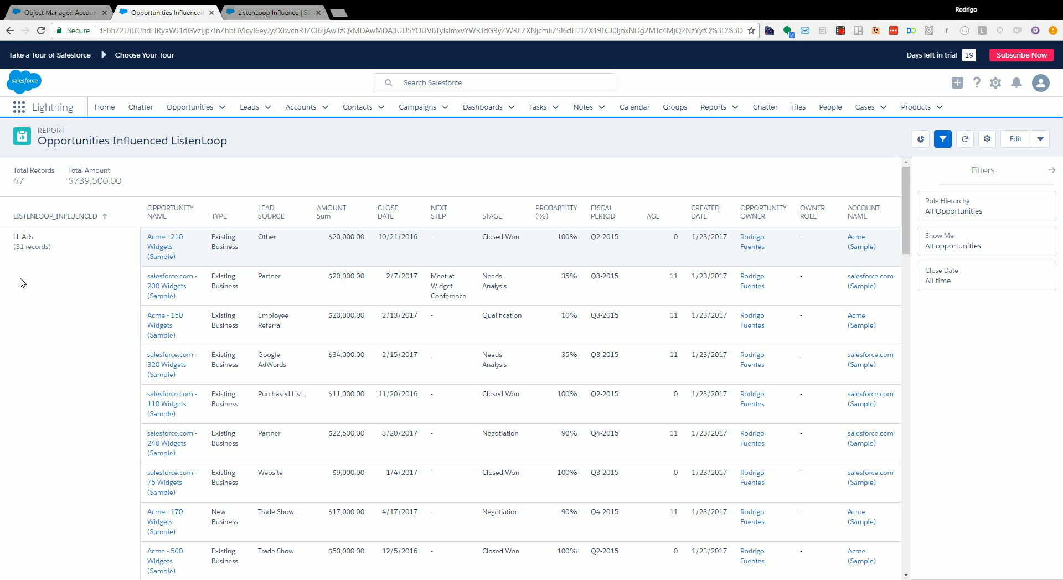
scroll(29, 278, down, 20)
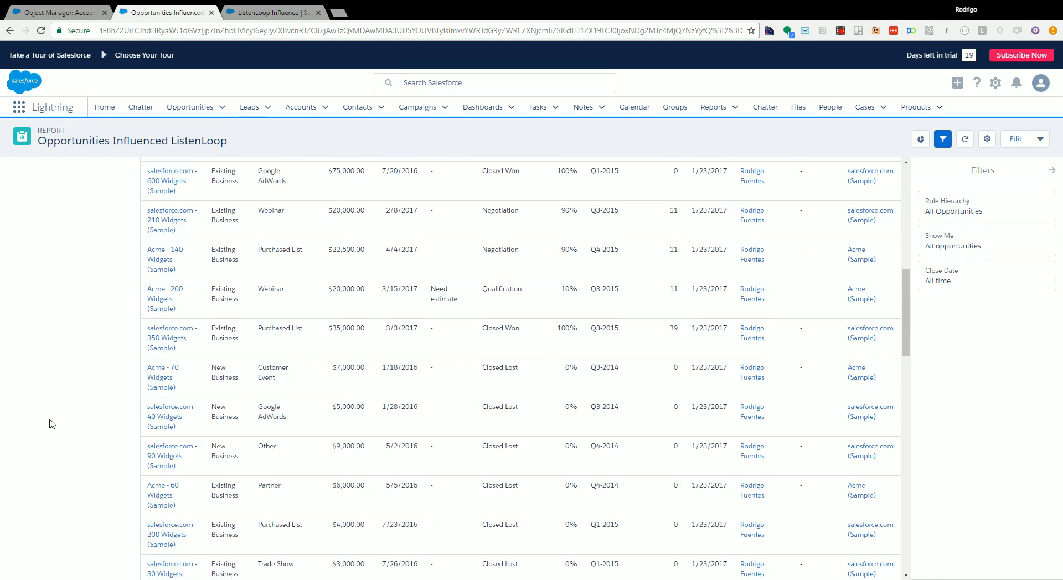
scroll(46, 342, up, 20)
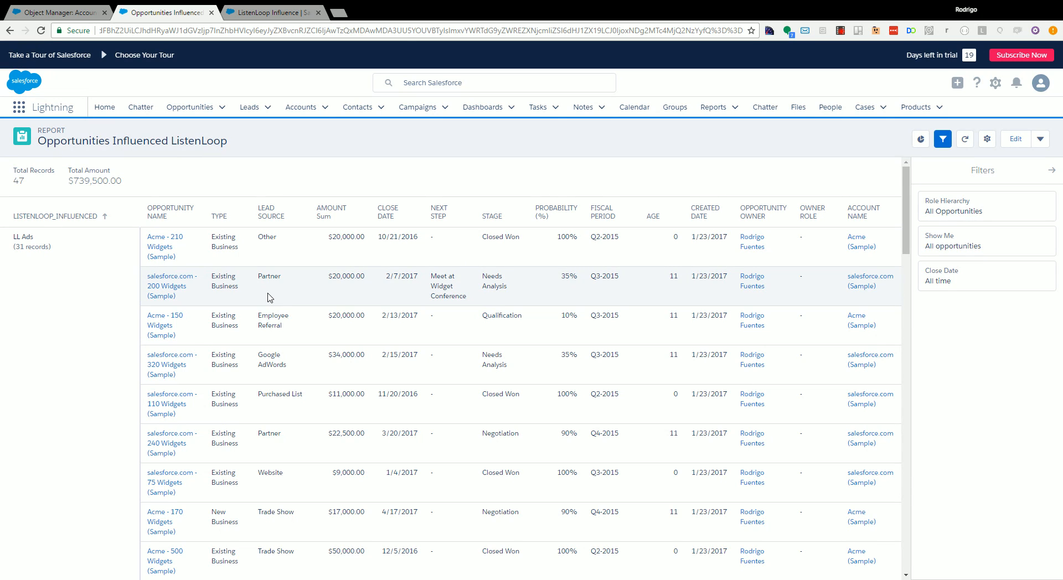
drag(904, 186, 908, 162)
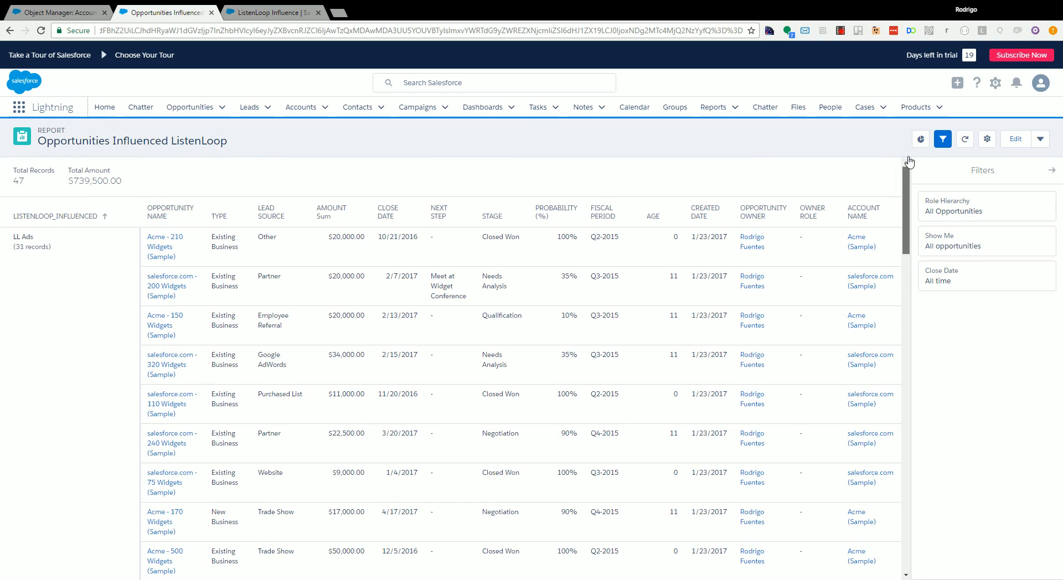
- Open the ListenLoop Influence dashboard from the recent dashboards and start editing it
click(286, 16)
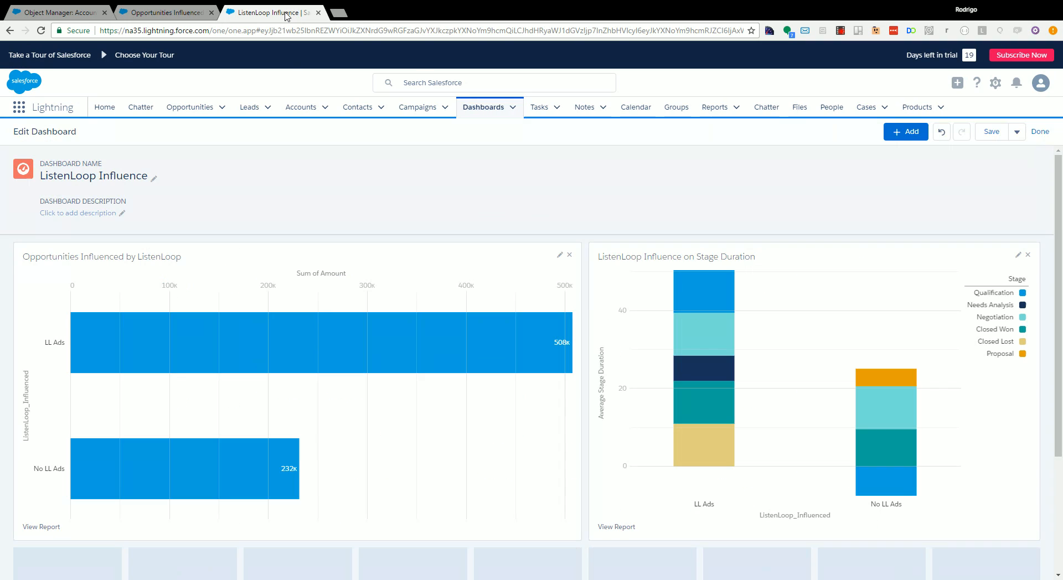
click(496, 113)
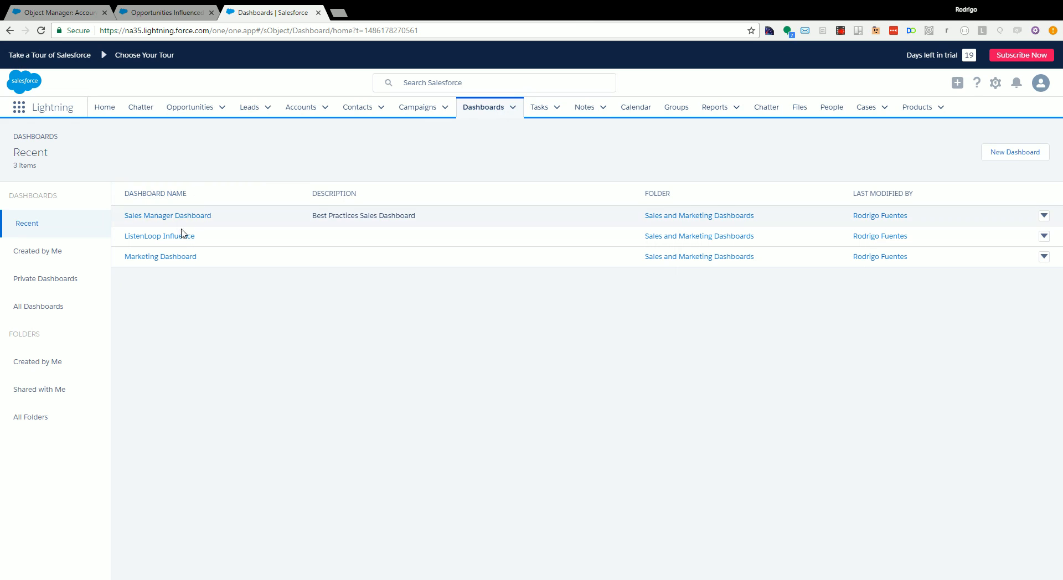
click(183, 236)
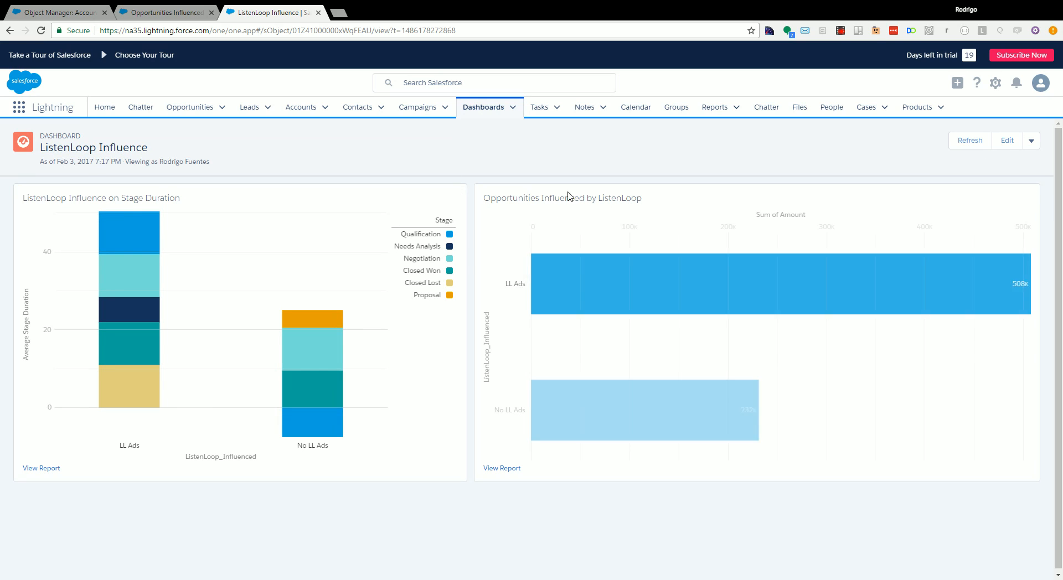
click(1031, 141)
click(1032, 143)
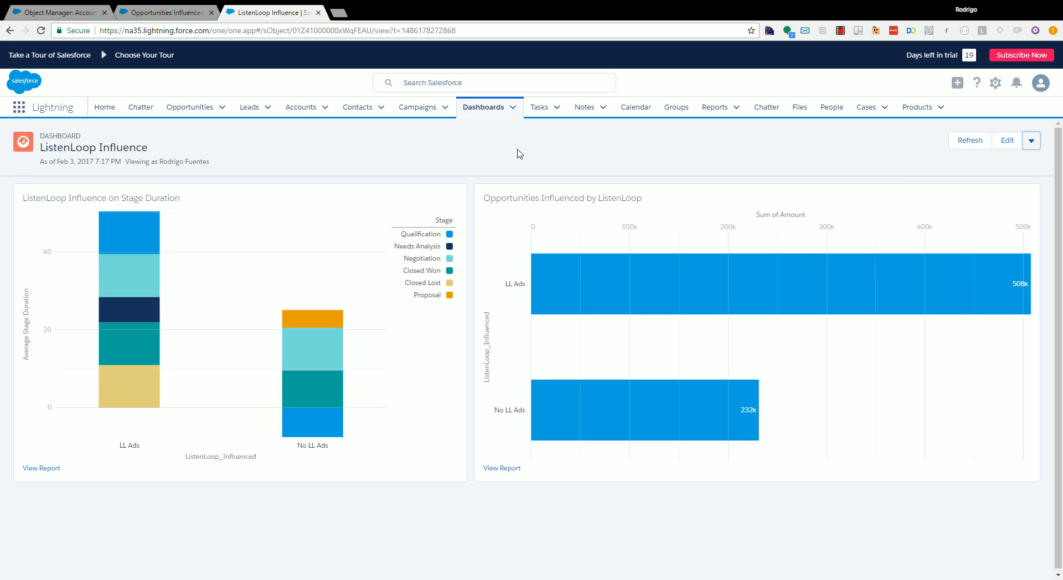
click(1007, 141)
- Add the Opportunities Influenced ListenLoop report as a horizontal bar chart of Sum of Amount by ListenLoop_Influenced, placed below the existing charts
click(913, 137)
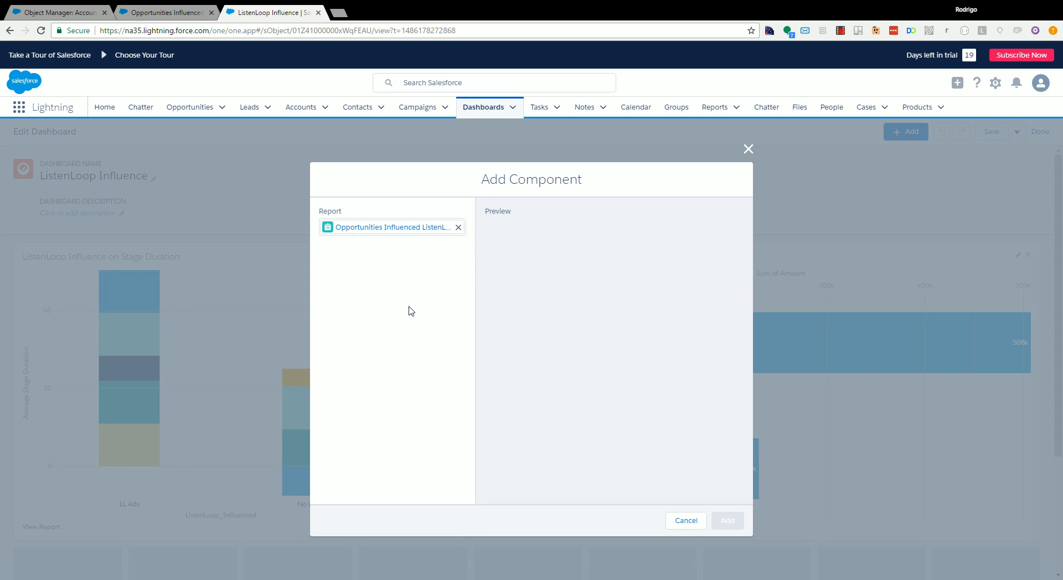
click(413, 308)
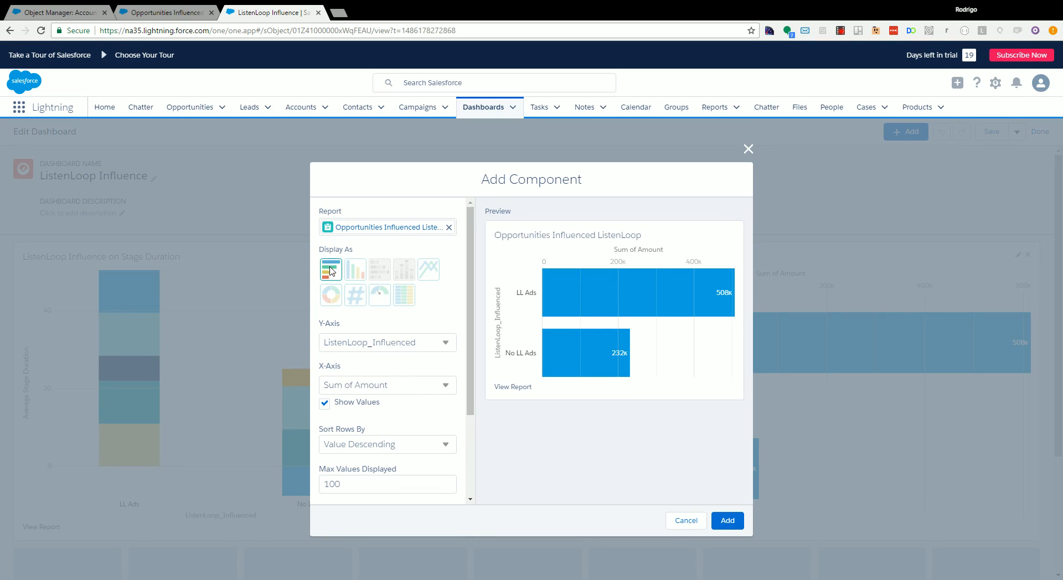
scroll(390, 394, down, 2)
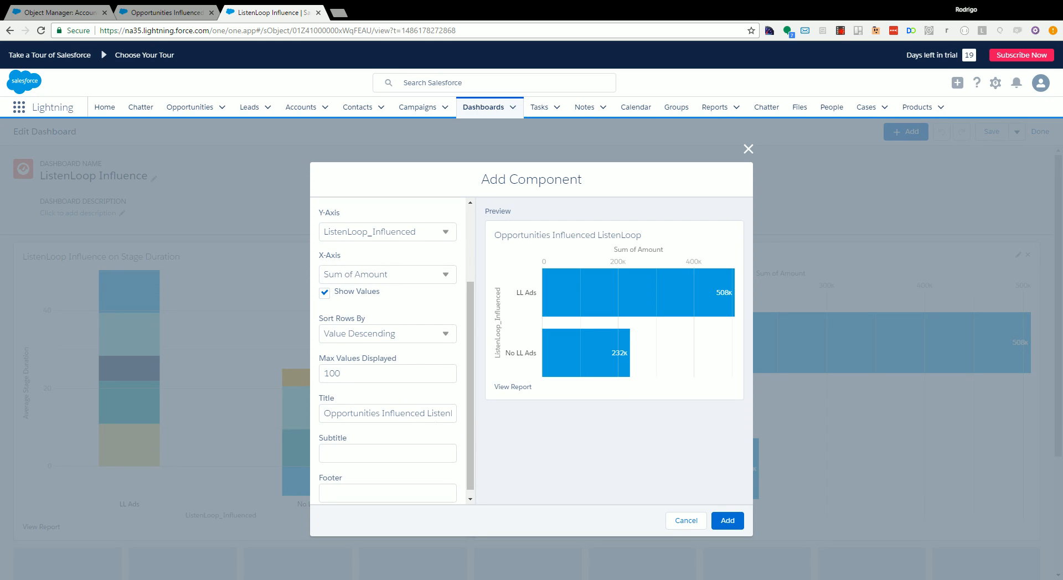
click(727, 520)
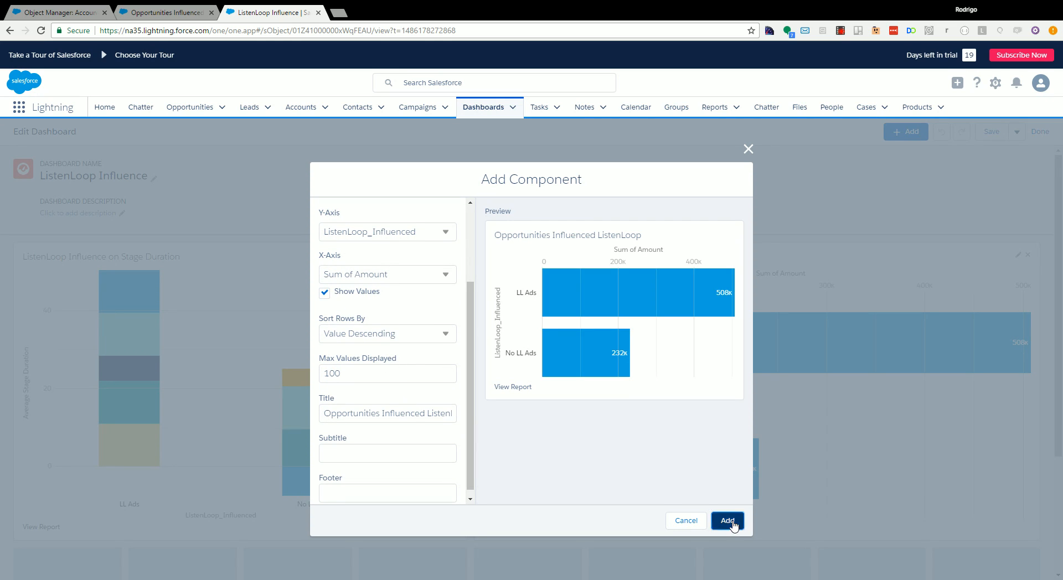
drag(256, 306, 685, 339)
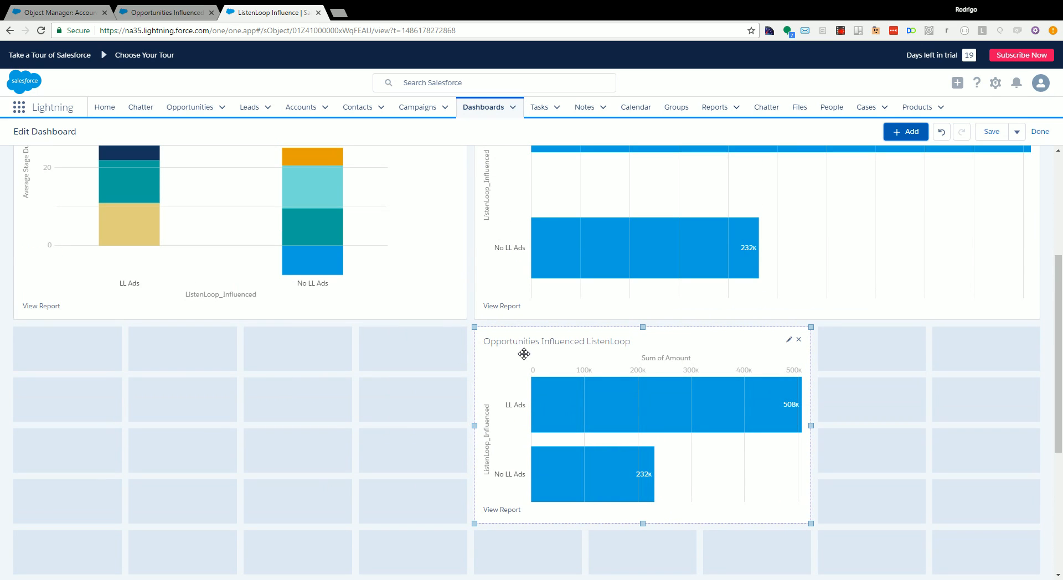
- Remove the newly added Opportunities Influenced ListenLoop chart from the dashboard
mouse_move(1061, 398)
mouse_down()
mouse_move(1061, 355)
mouse_move(1061, 379)
mouse_up()
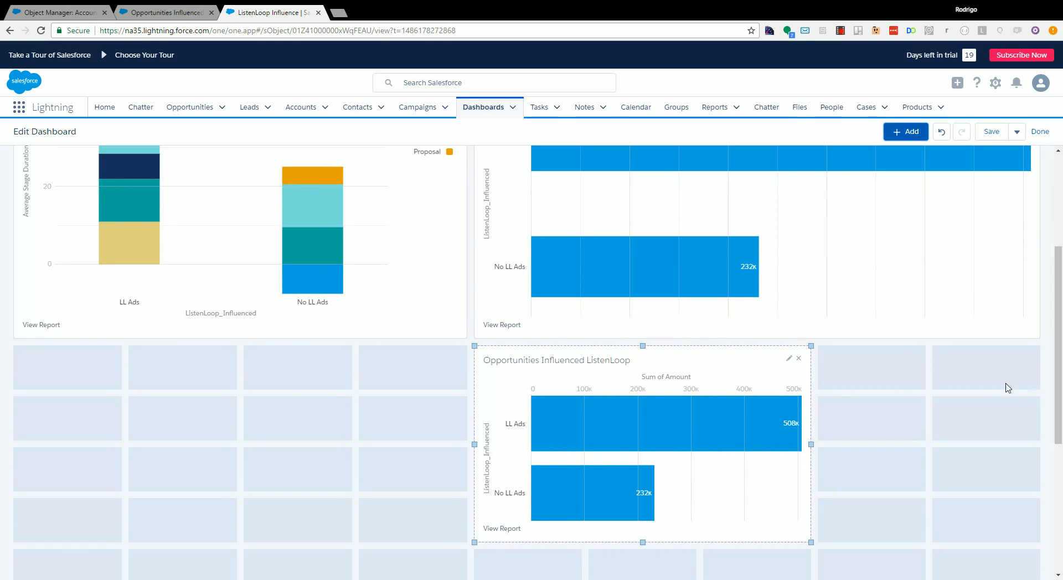
click(799, 359)
scroll(472, 372, up, 4)
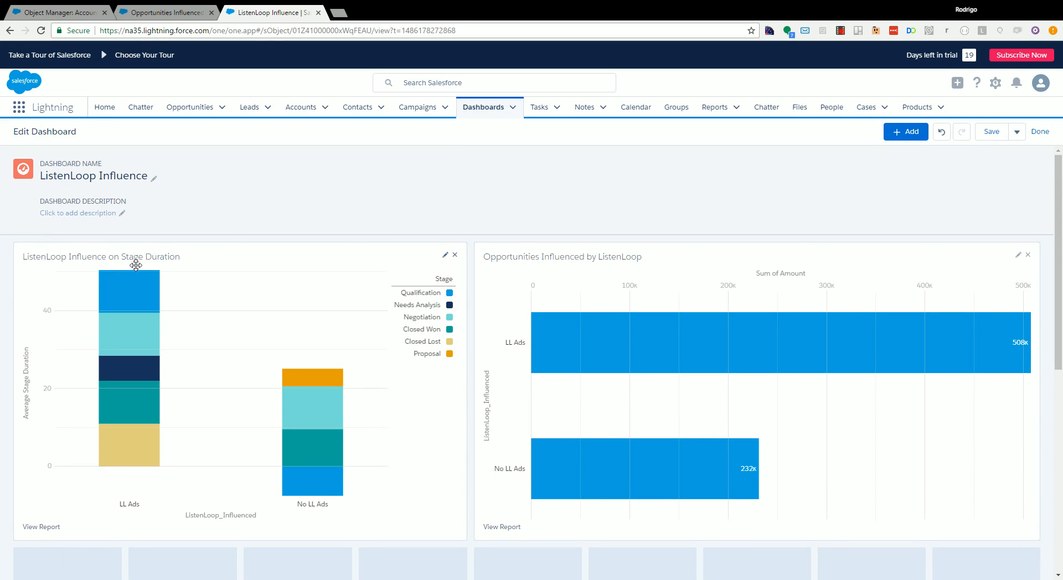
- Delete the Opportunities Influenced ListenLoop report and dismiss the deletion notice
click(188, 10)
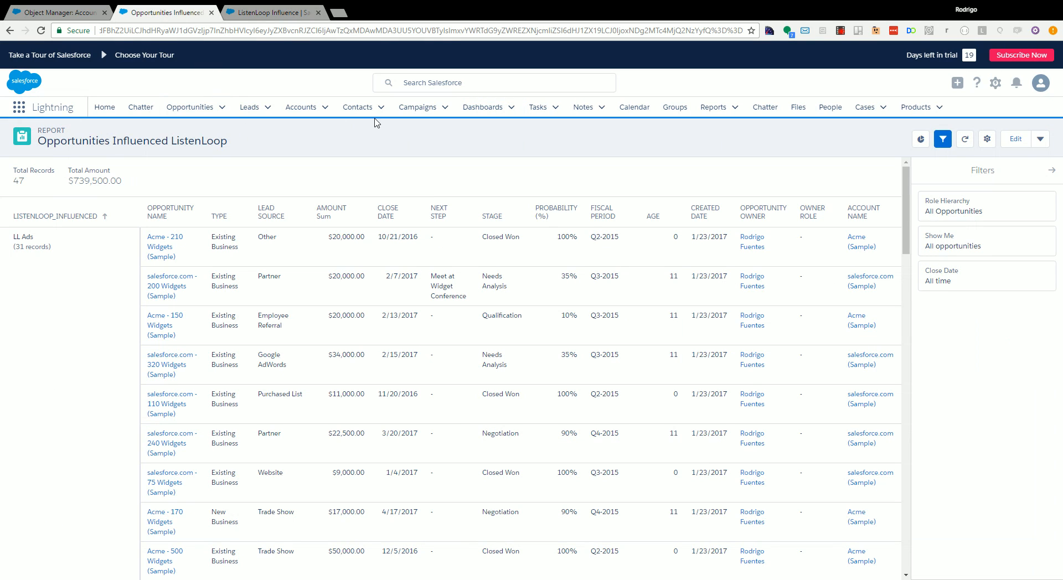
click(1043, 140)
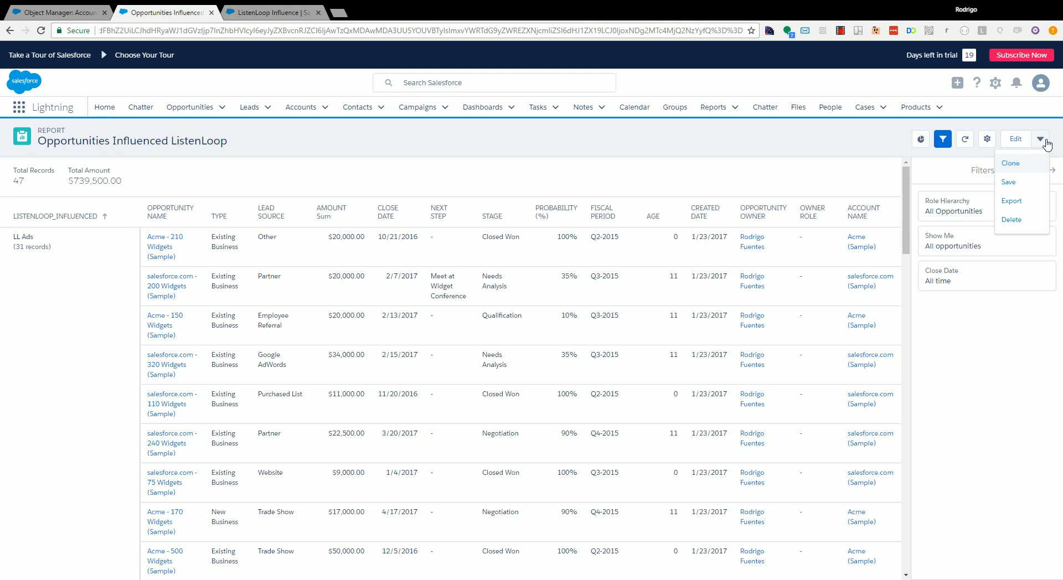
click(1017, 221)
click(679, 341)
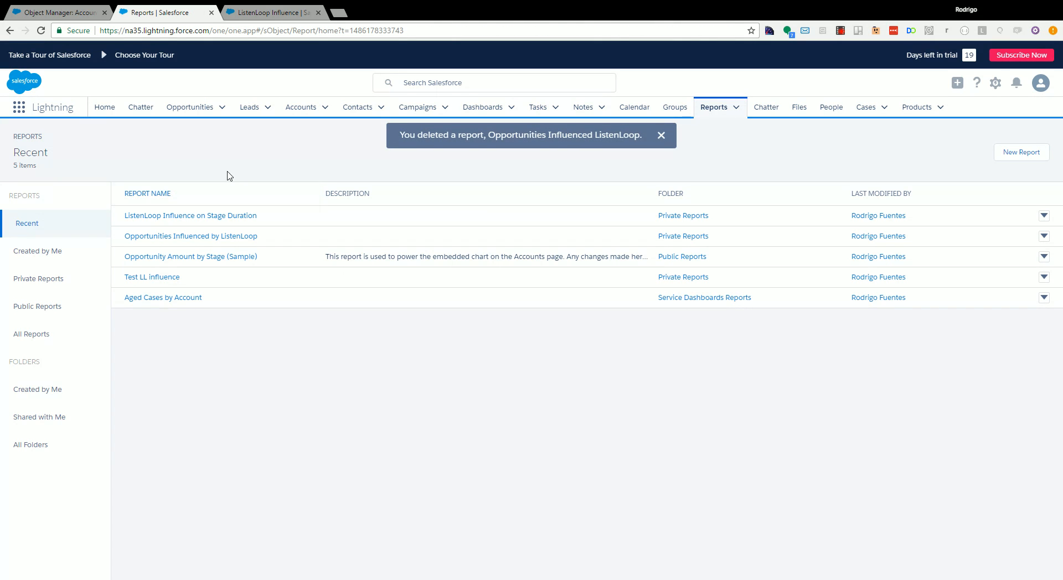
click(661, 136)
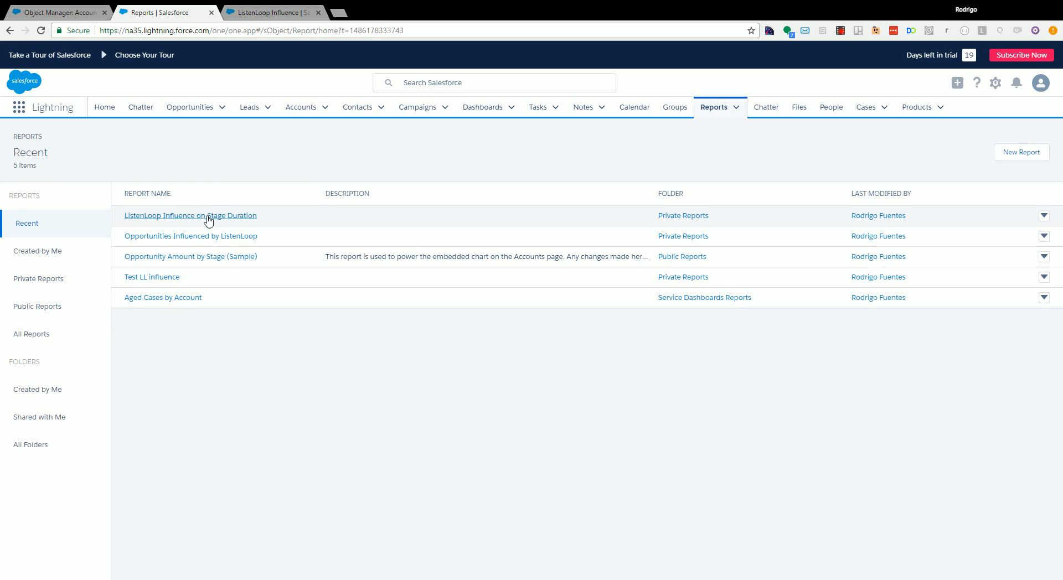
- Examine how Stage and Stage Duration are used in the ListenLoop Influence on Stage Duration report's builder, closing it without saving
click(166, 219)
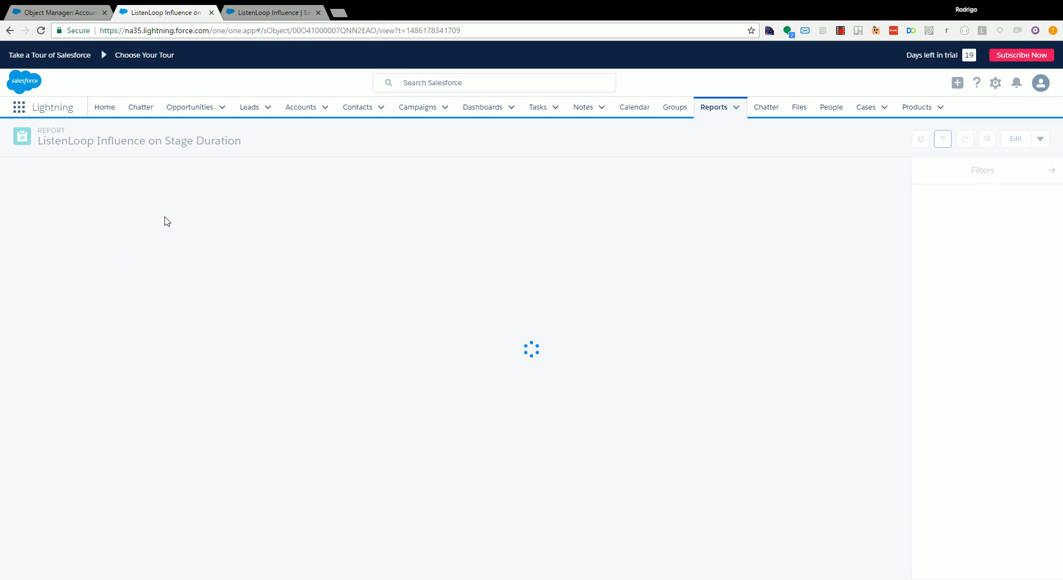
click(1017, 139)
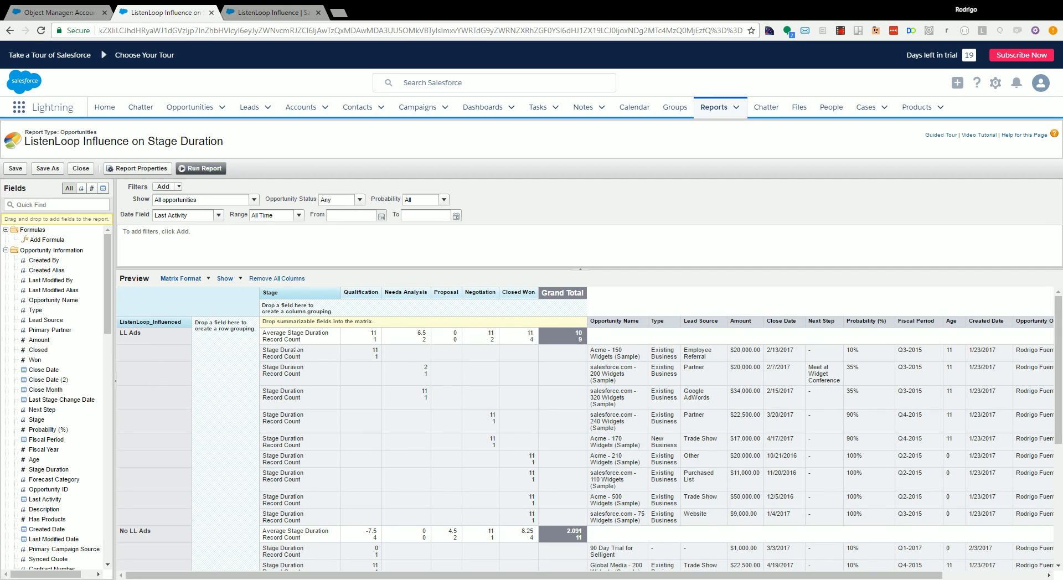
scroll(62, 407, down, 1)
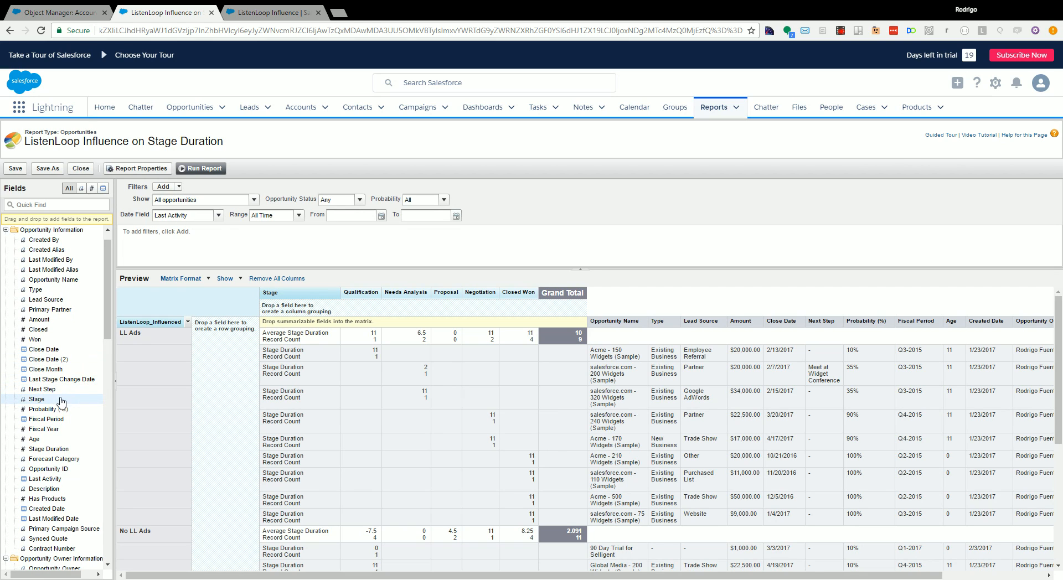
drag(53, 449, 740, 431)
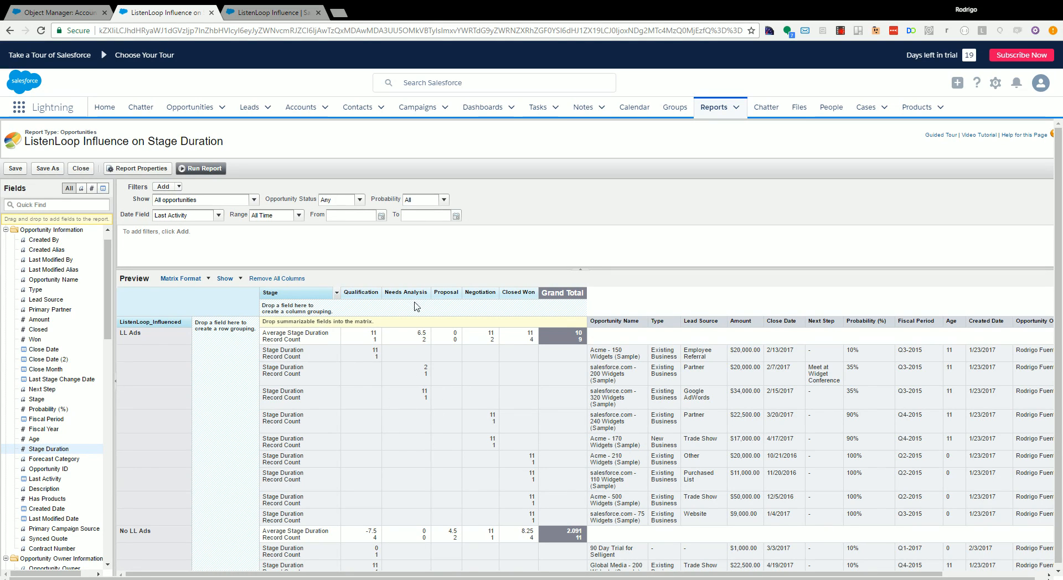
drag(42, 399, 736, 357)
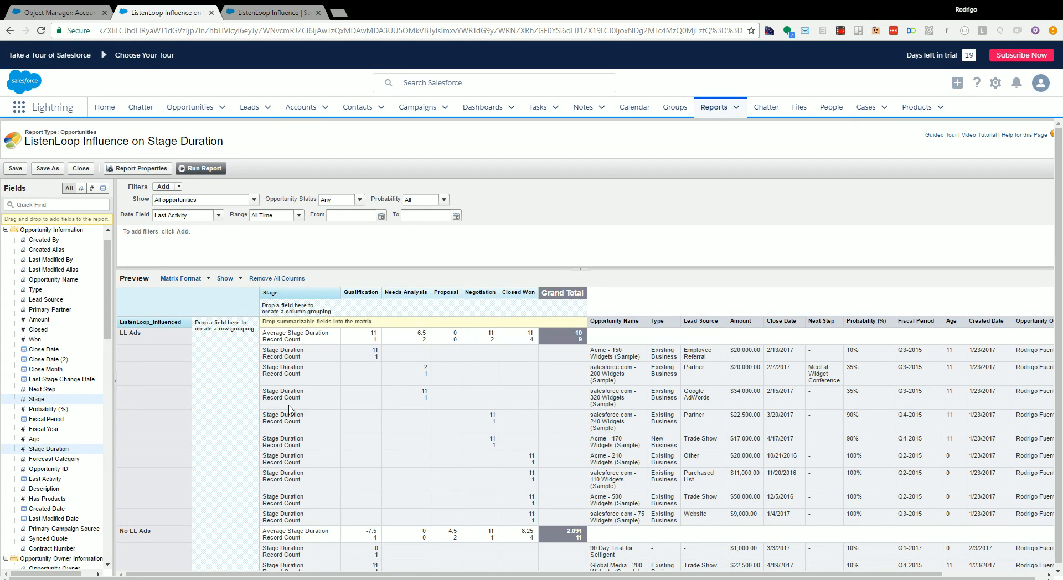
click(81, 172)
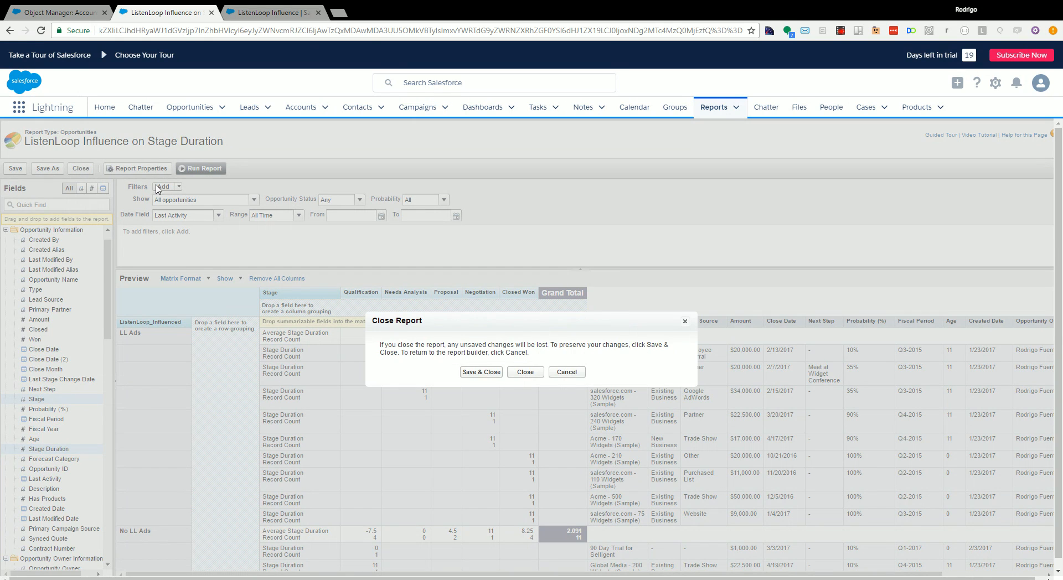
click(518, 373)
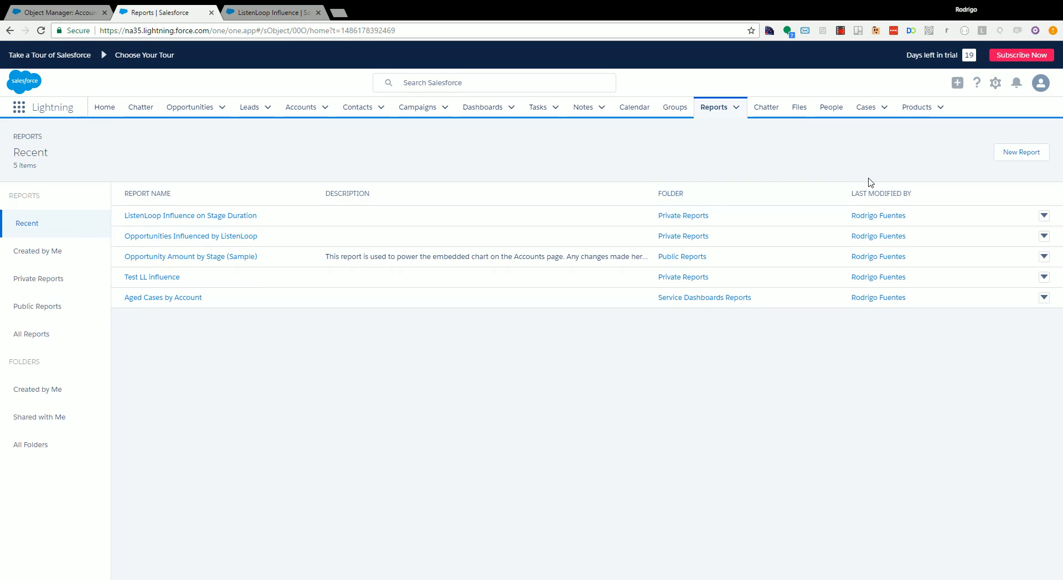
- Create a new report of the Opportunities type and set its Close Date range to All Time
click(1014, 157)
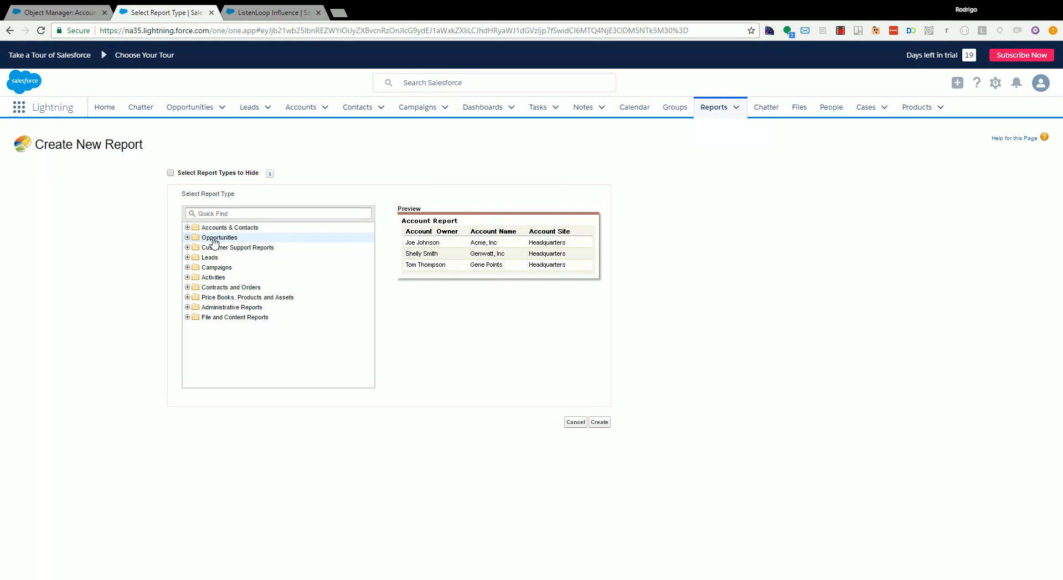
click(198, 239)
click(200, 246)
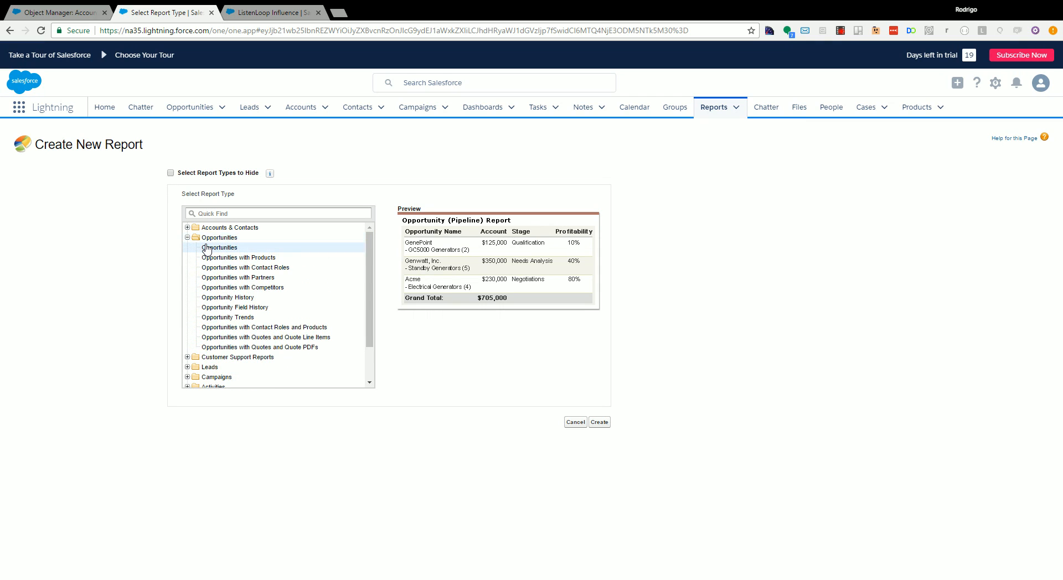
click(600, 422)
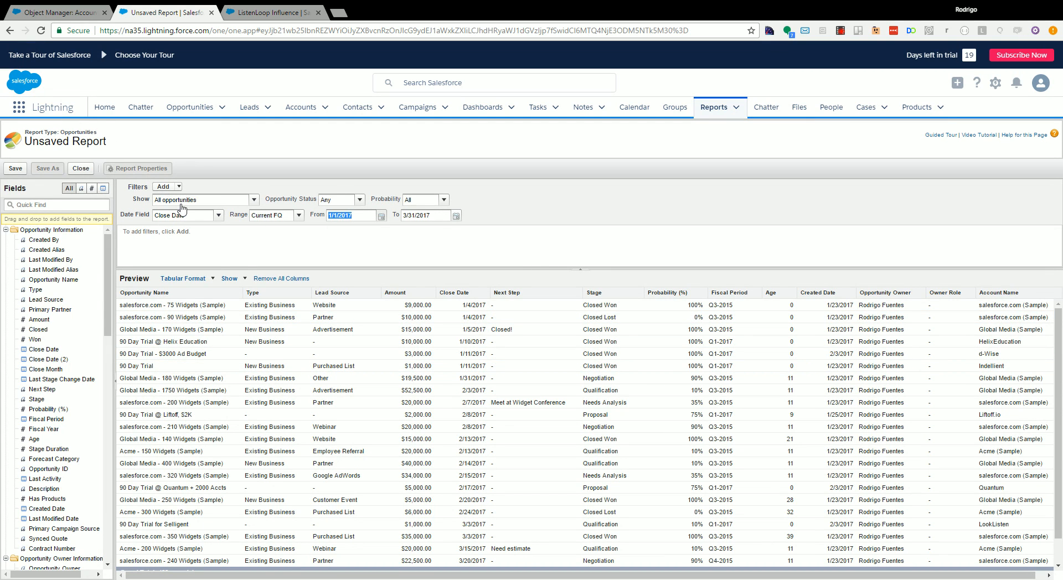
click(218, 216)
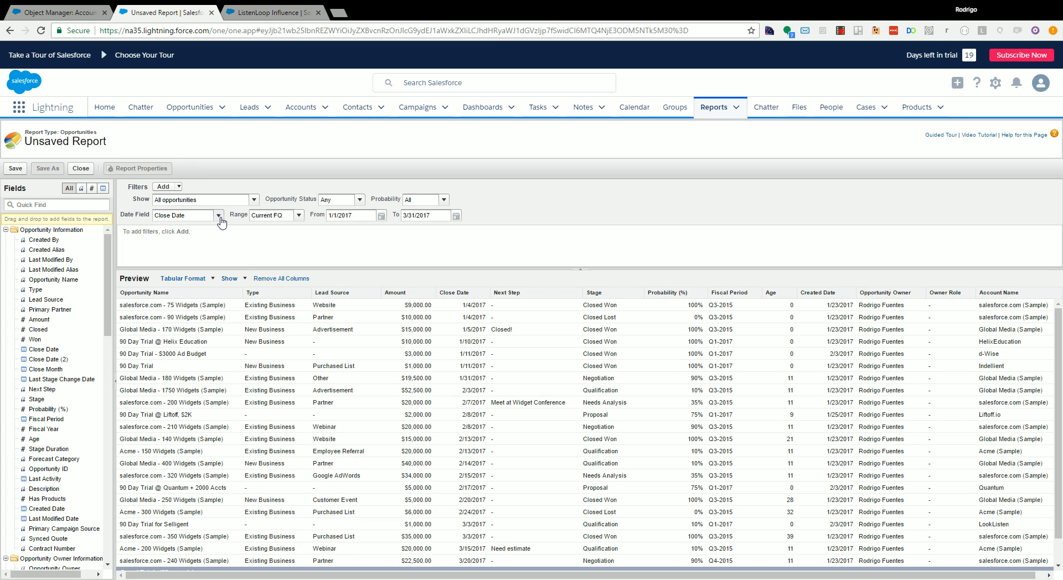
click(298, 216)
click(256, 225)
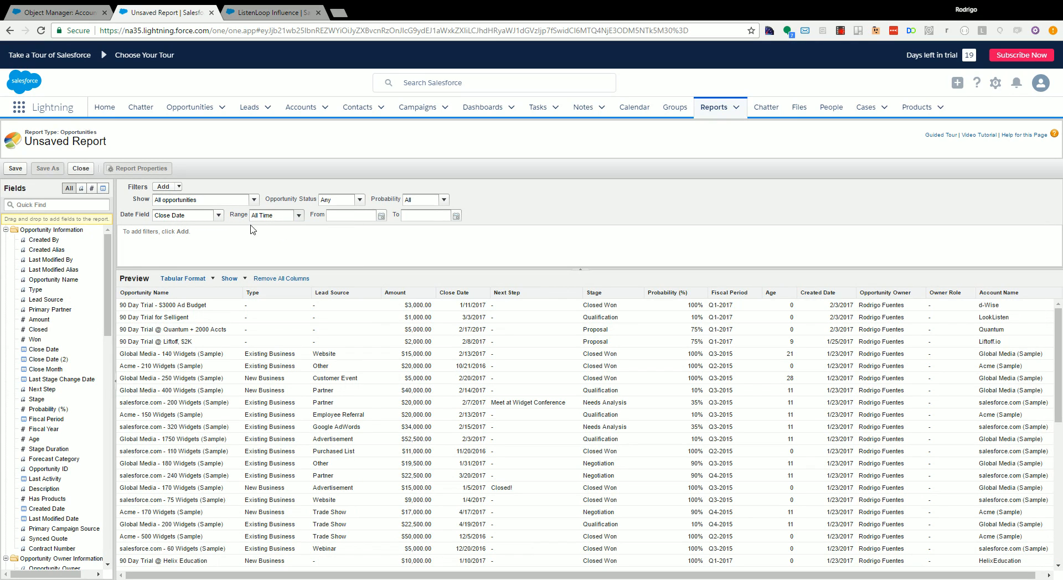
- Add Stage Duration as a column after Opportunity Name and summarize it by Average
scroll(95, 301, down, 2)
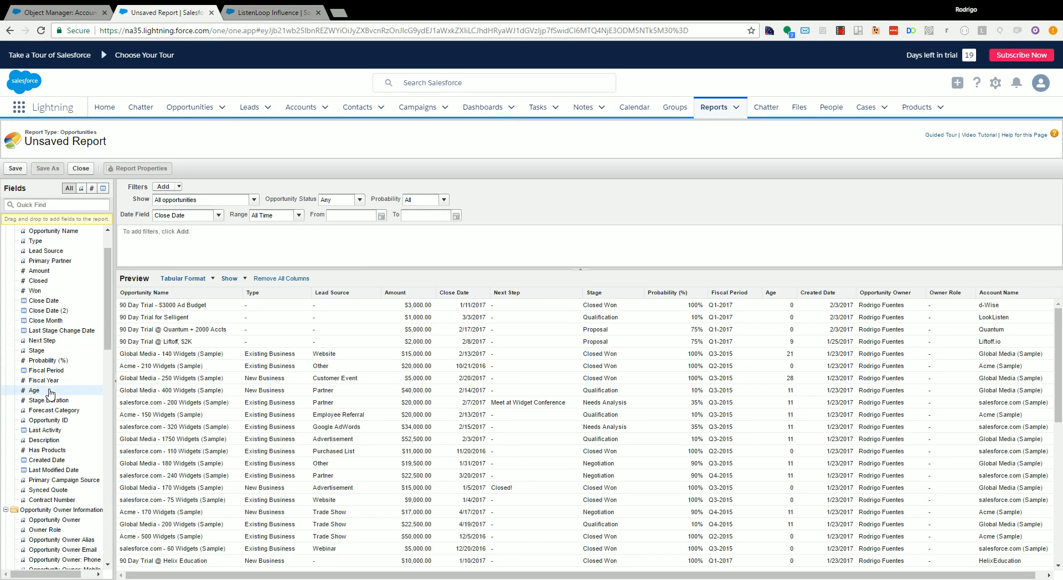
drag(49, 401, 247, 355)
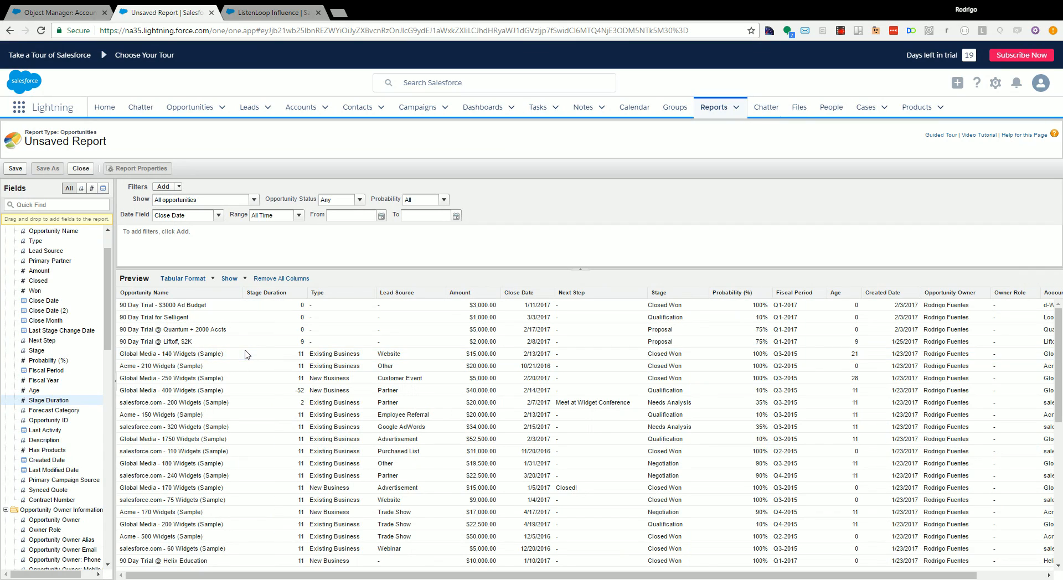
click(304, 294)
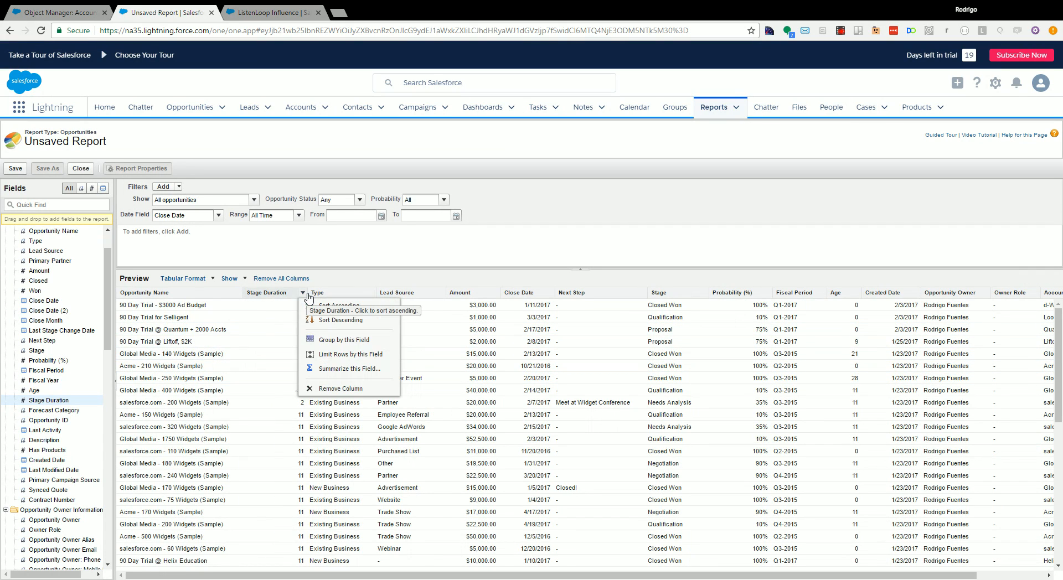
click(326, 370)
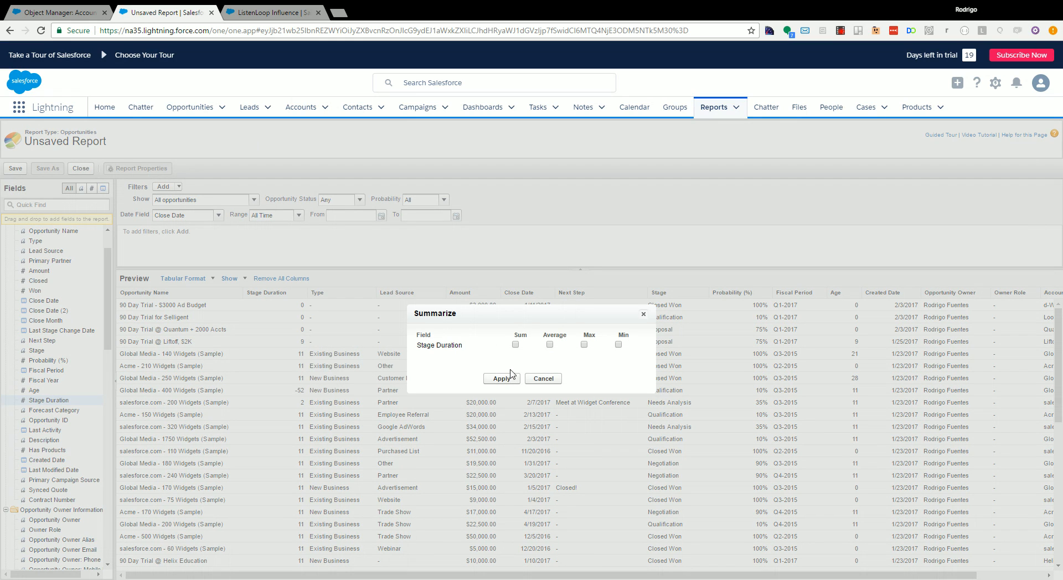
click(550, 344)
click(502, 379)
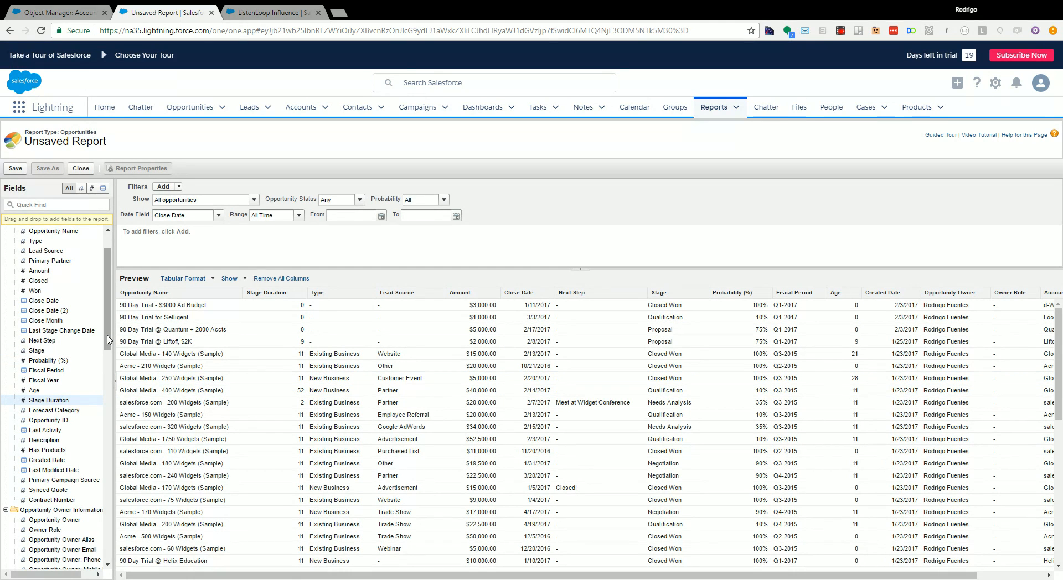
- Add the account's ListenLoop_Influenced field as the last report column and sort the rows by it in ascending order
drag(108, 339, 297, 432)
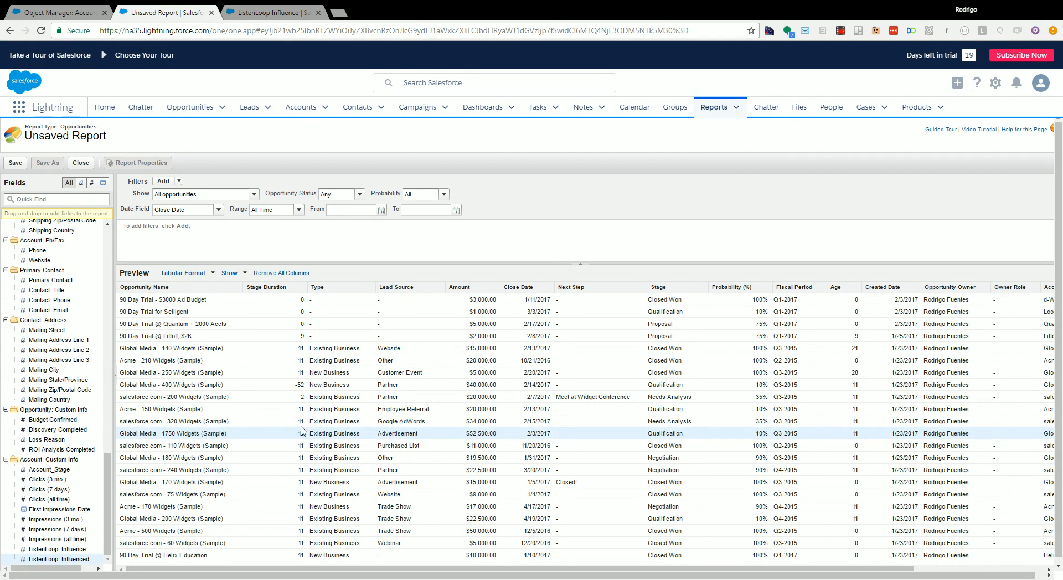
drag(671, 571, 801, 570)
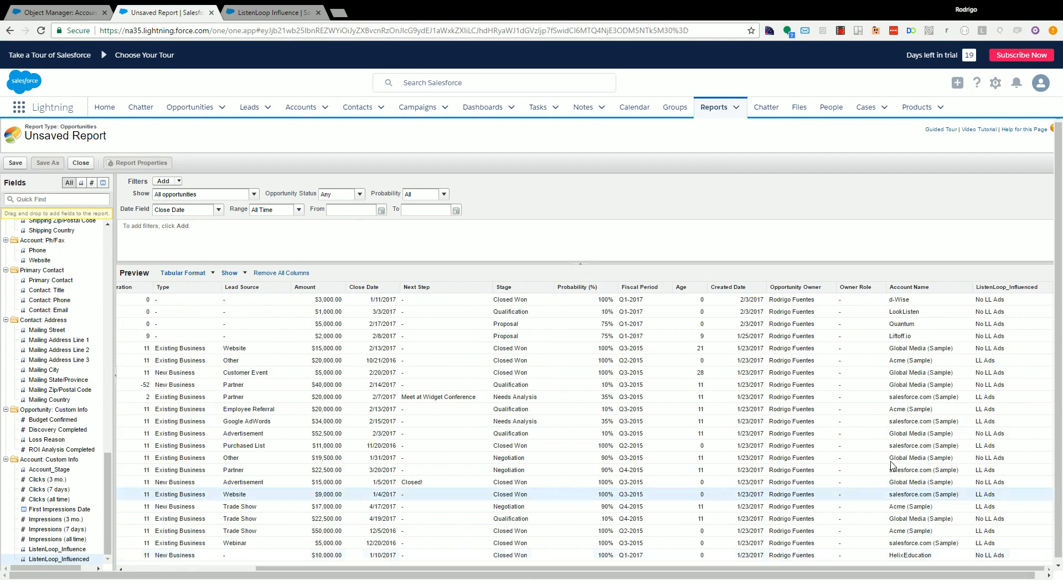
drag(985, 288, 980, 288)
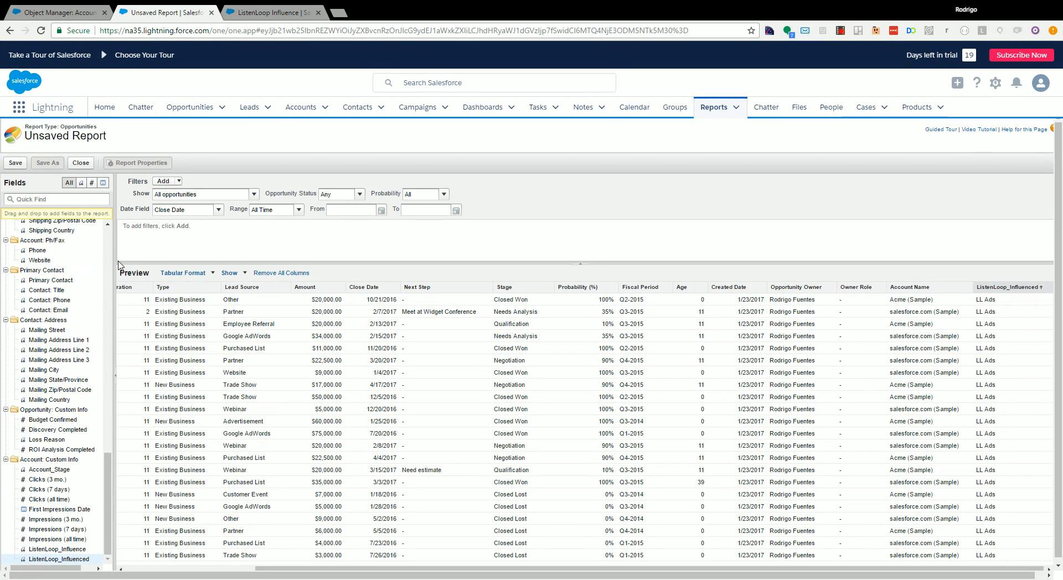
- Convert the report to Matrix format, grouping rows by ListenLoop_Influenced and columns by Stage
click(202, 275)
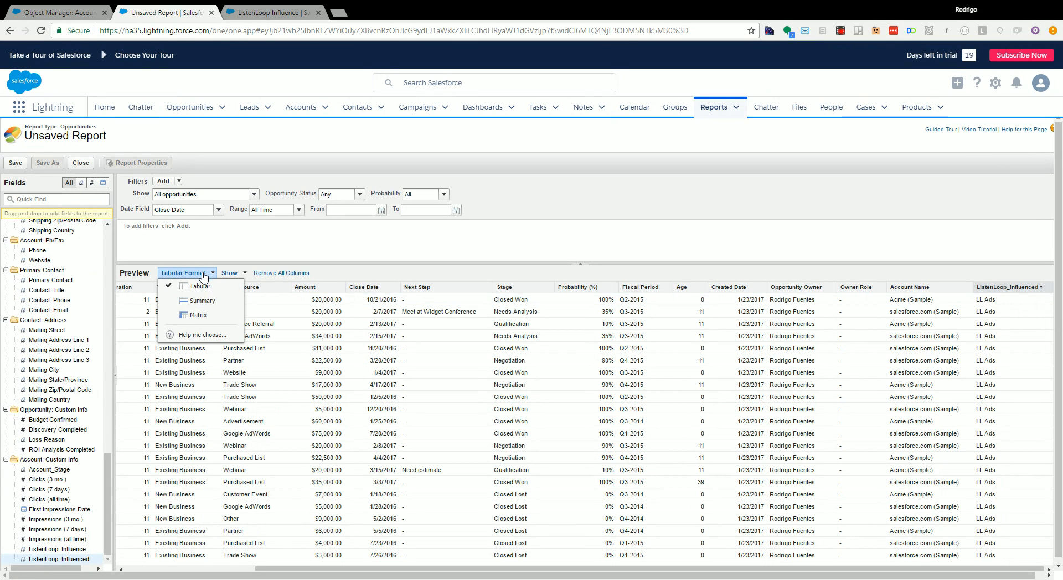
click(199, 315)
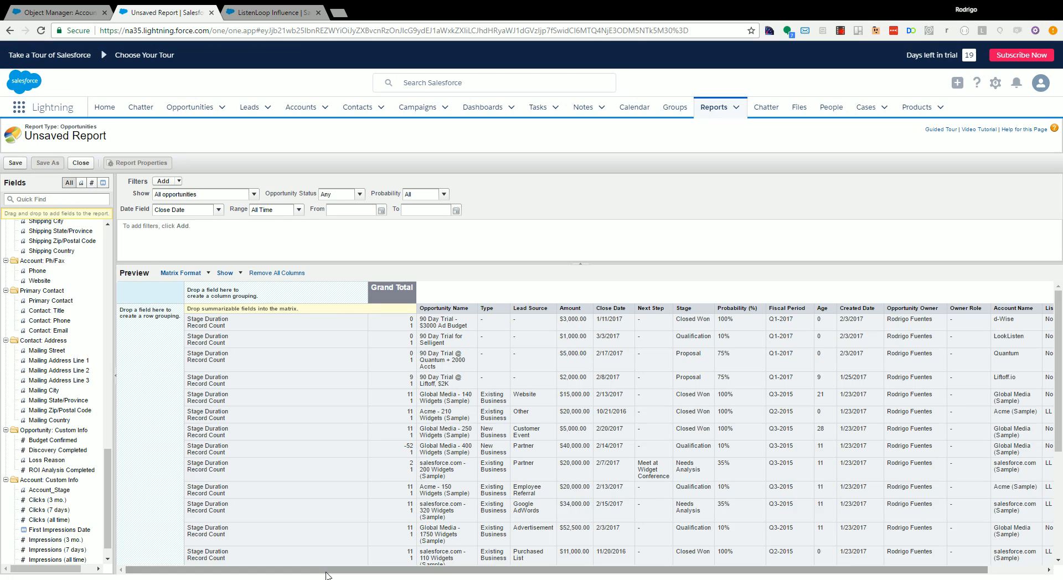
drag(327, 571, 383, 570)
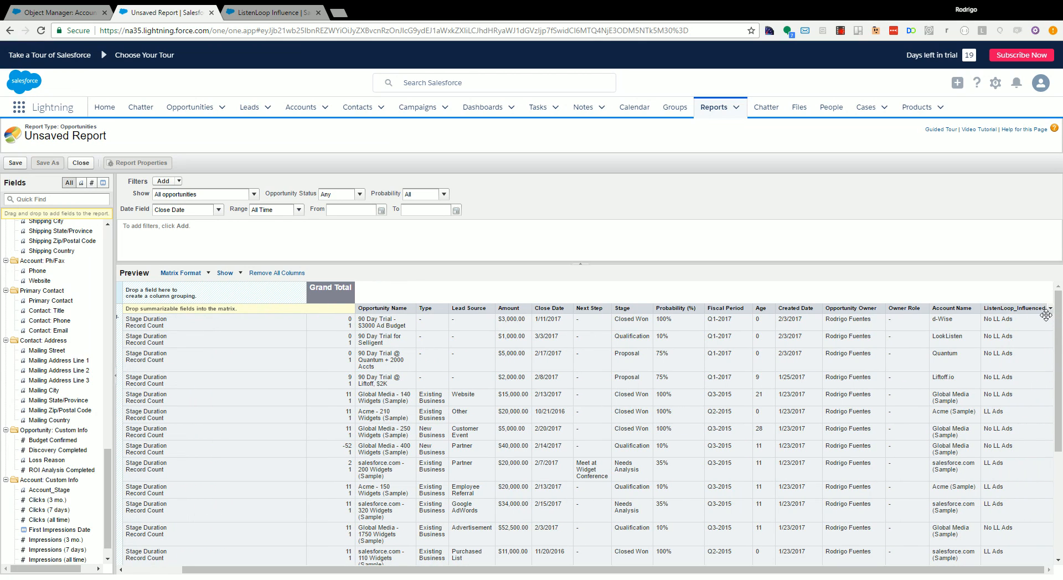
drag(1043, 316, 130, 476)
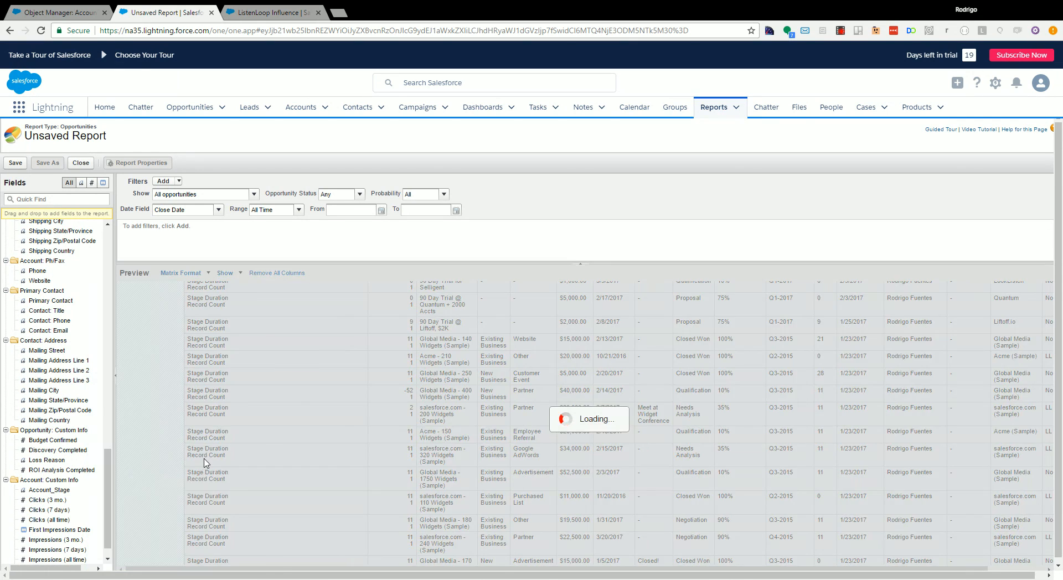
scroll(196, 446, up, 1)
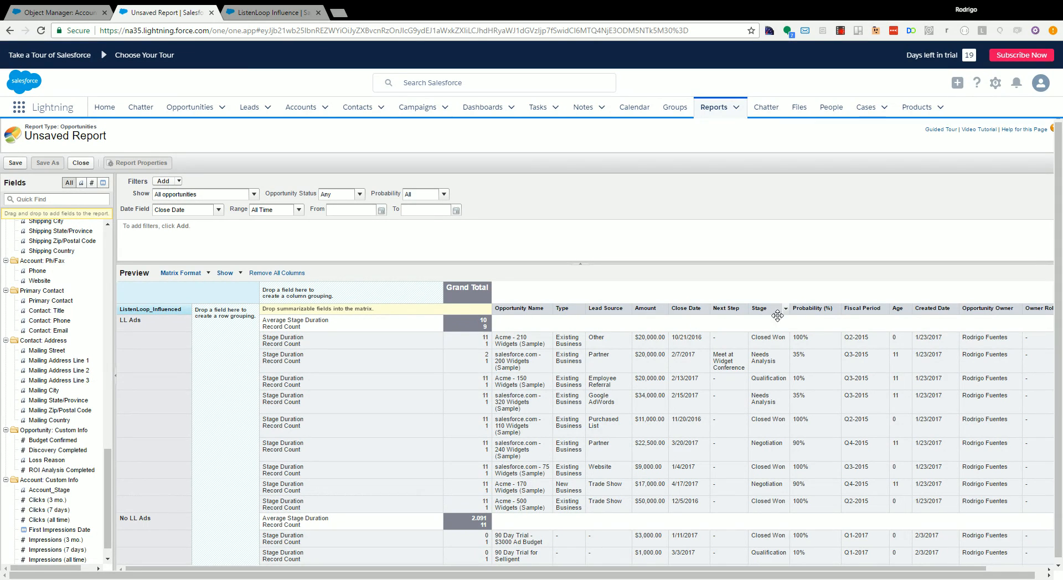
drag(770, 320, 339, 298)
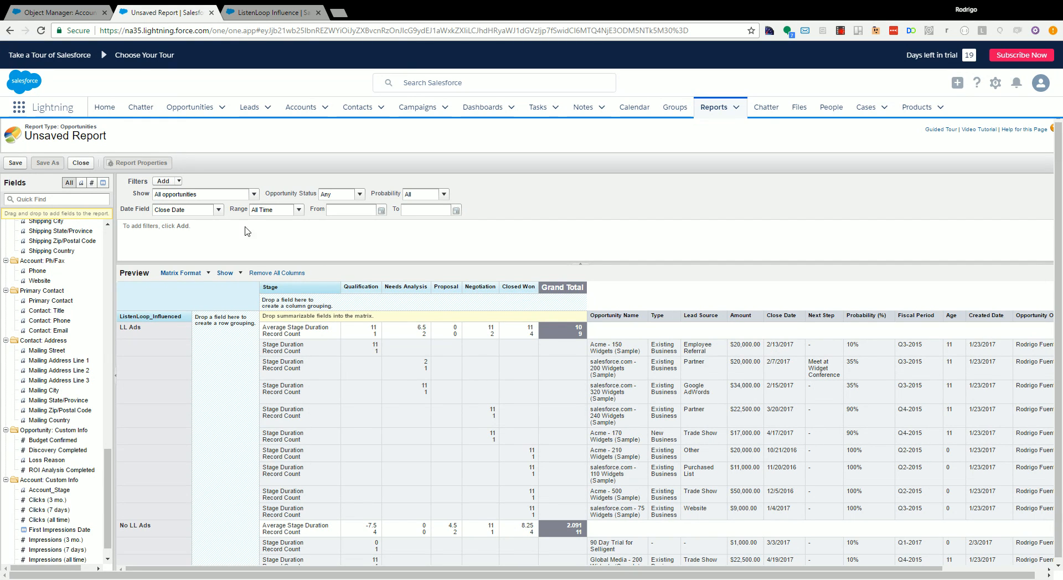
- Try to save the report in My Personal Custom Reports under a name beginning with Sample Stage Duration Report
click(13, 163)
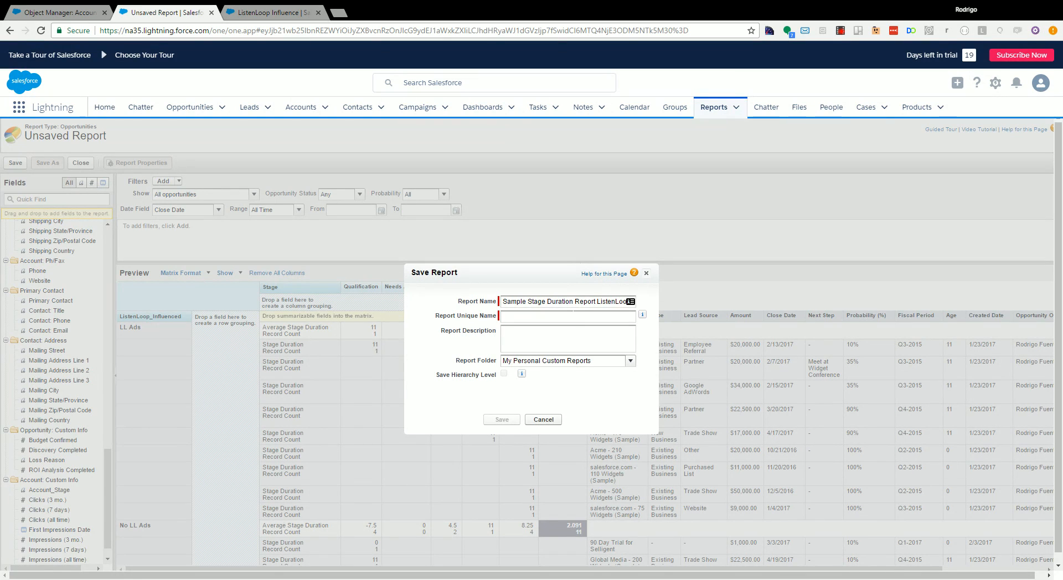
click(579, 335)
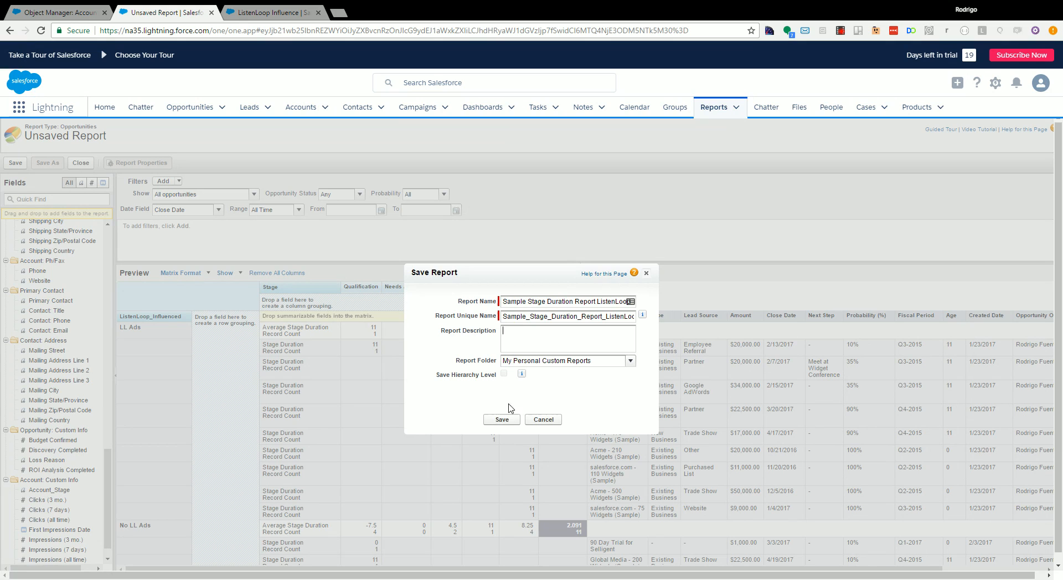
click(503, 420)
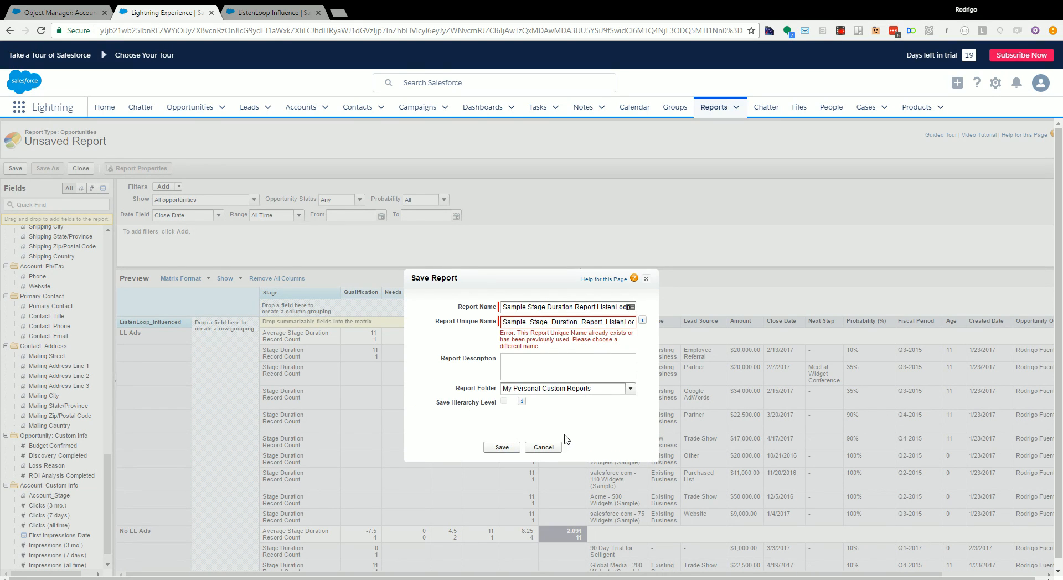
click(546, 451)
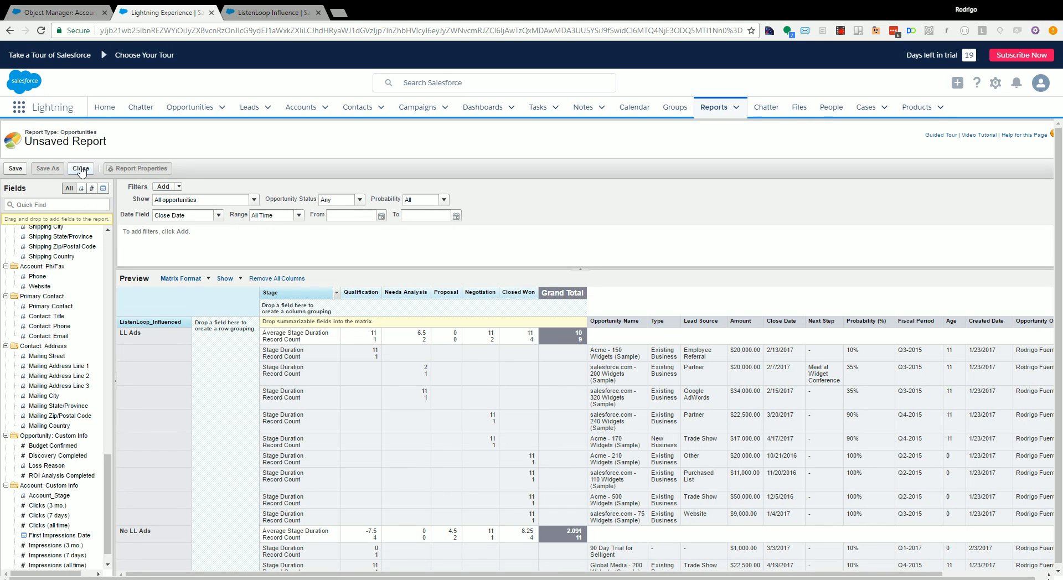
- Save the report as Test Report listenloop stage duration in My Personal Custom Reports and run it
click(15, 169)
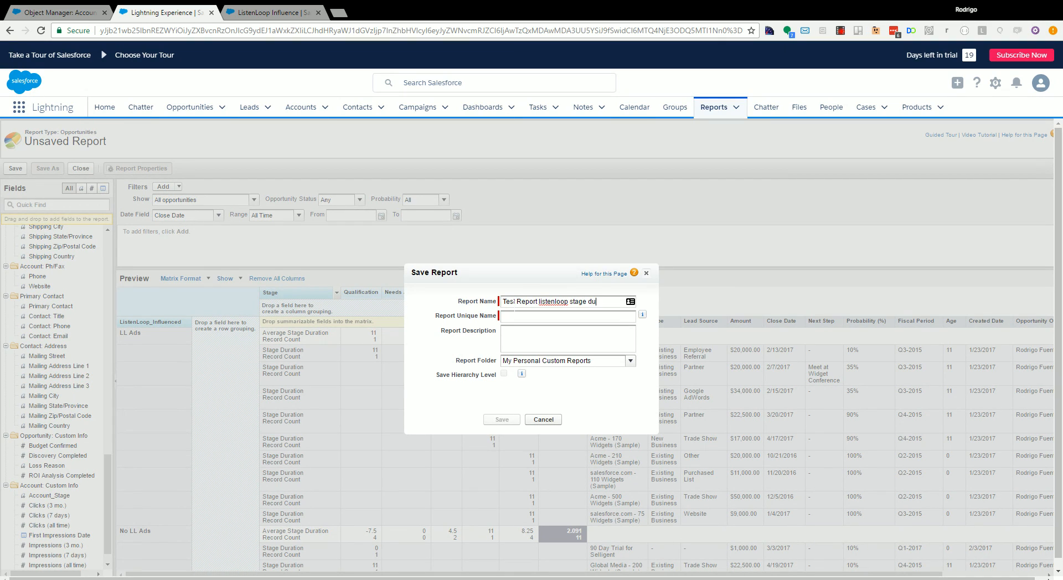
key(Tab)
click(508, 419)
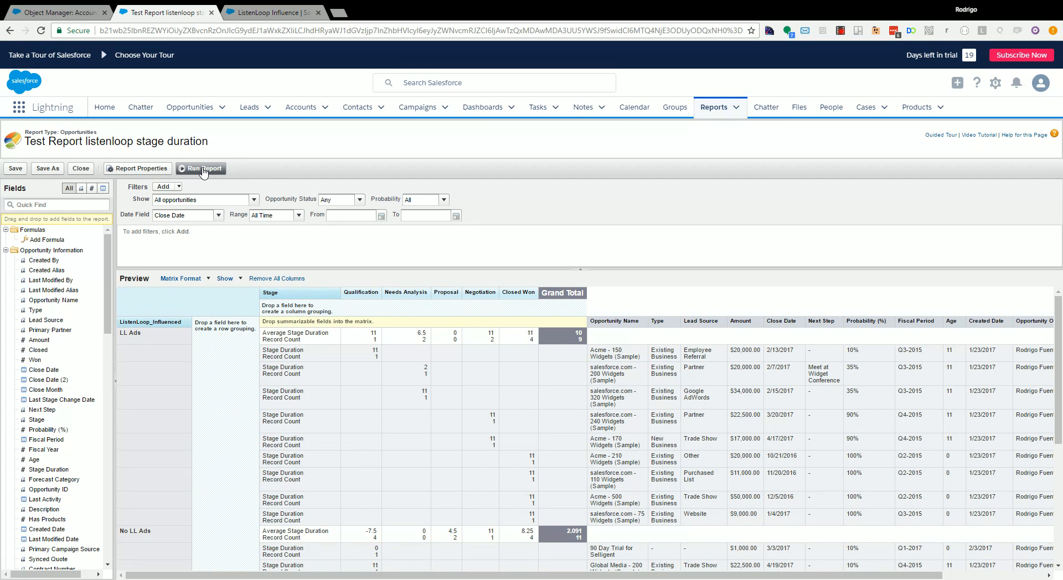
click(203, 169)
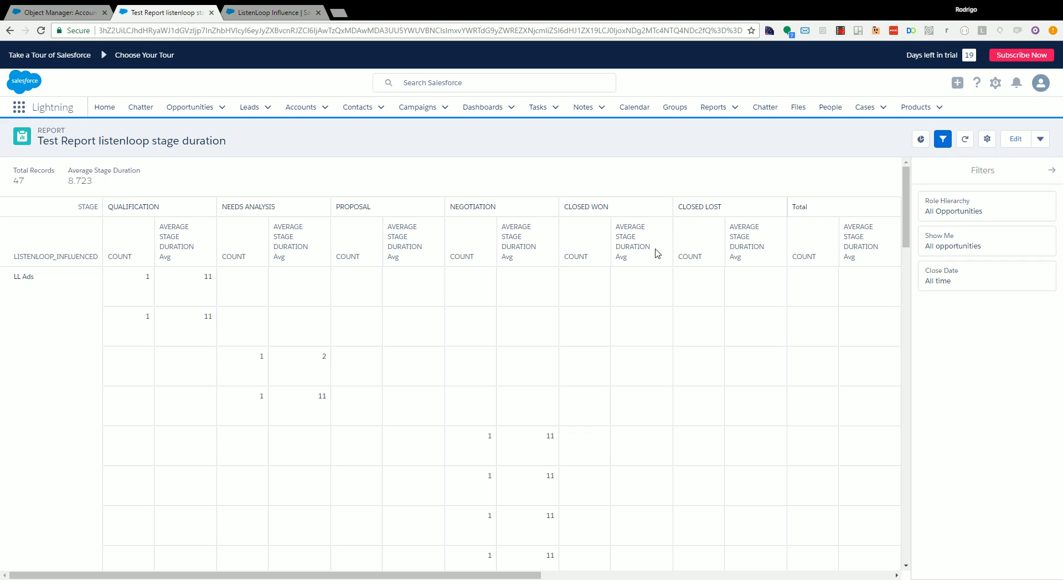
mouse_move(907, 220)
mouse_down()
mouse_move(907, 230)
mouse_move(907, 220)
mouse_up()
drag(485, 575, 477, 514)
- On the ListenLoop Influence dashboard, start a new component based on the Test Report listenloop stage duration report
click(285, 13)
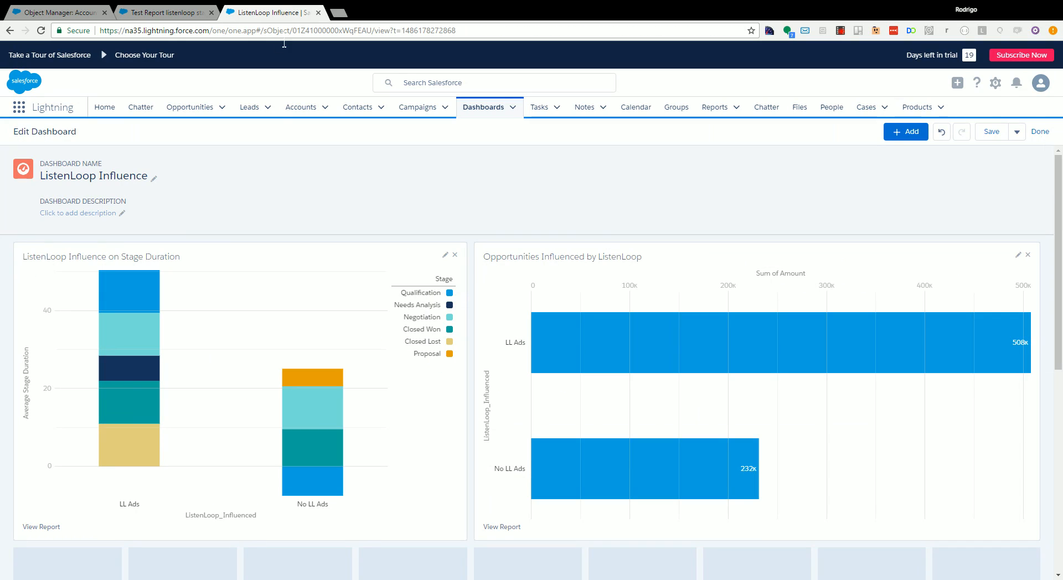
scroll(681, 199, down, 1)
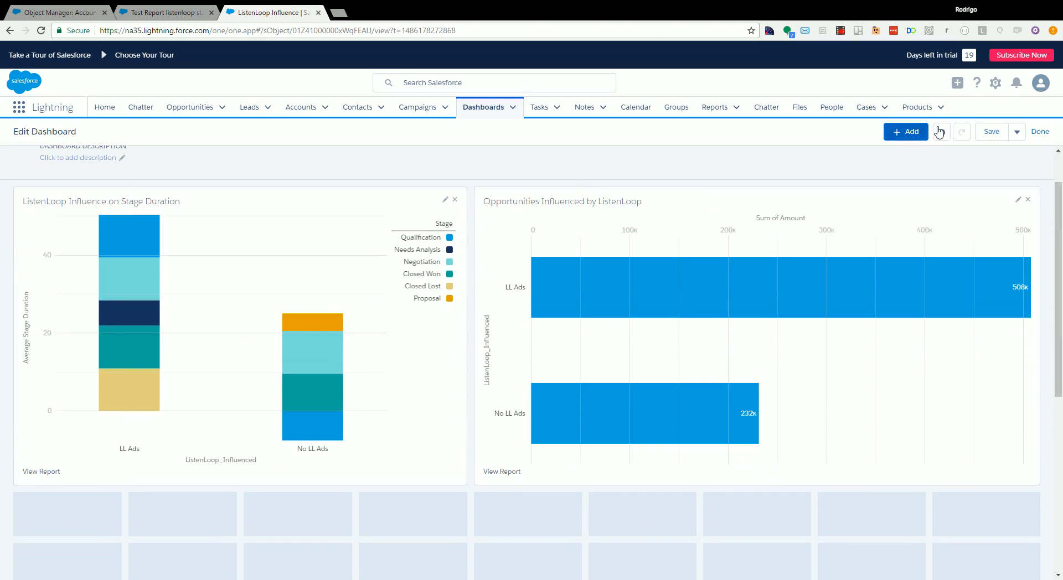
click(916, 134)
click(438, 232)
text(stage)
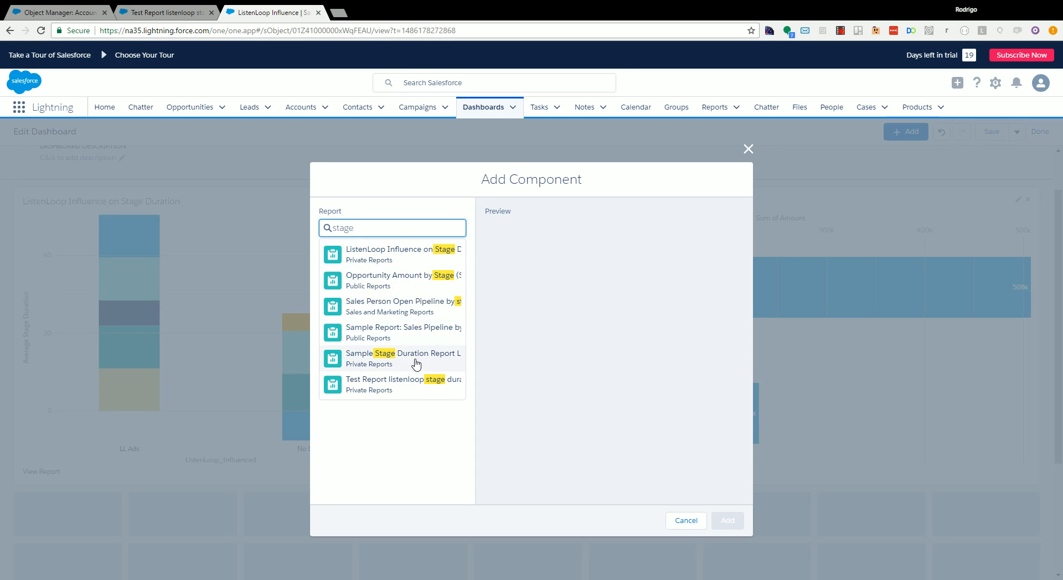
click(411, 386)
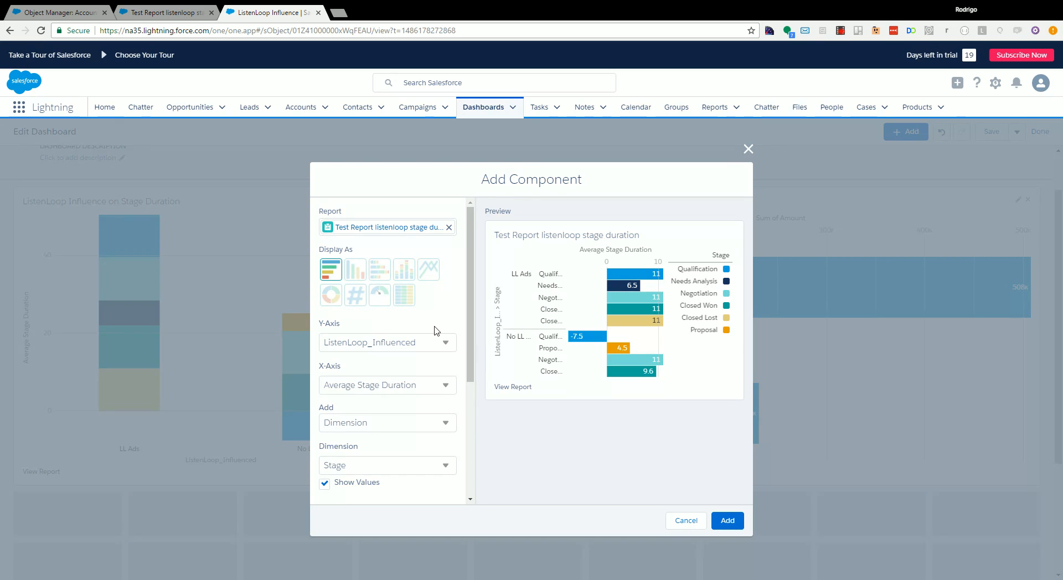
- Display the component as a vertical bar chart of Average Stage Duration by ListenLoop_Influenced and Stage, and add it to the dashboard
click(404, 273)
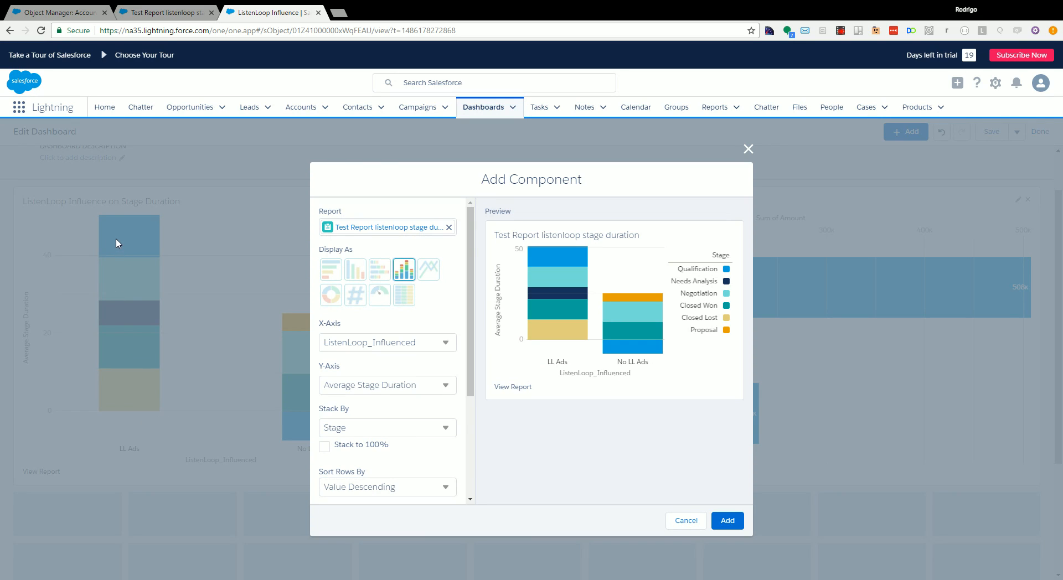
click(339, 270)
click(350, 276)
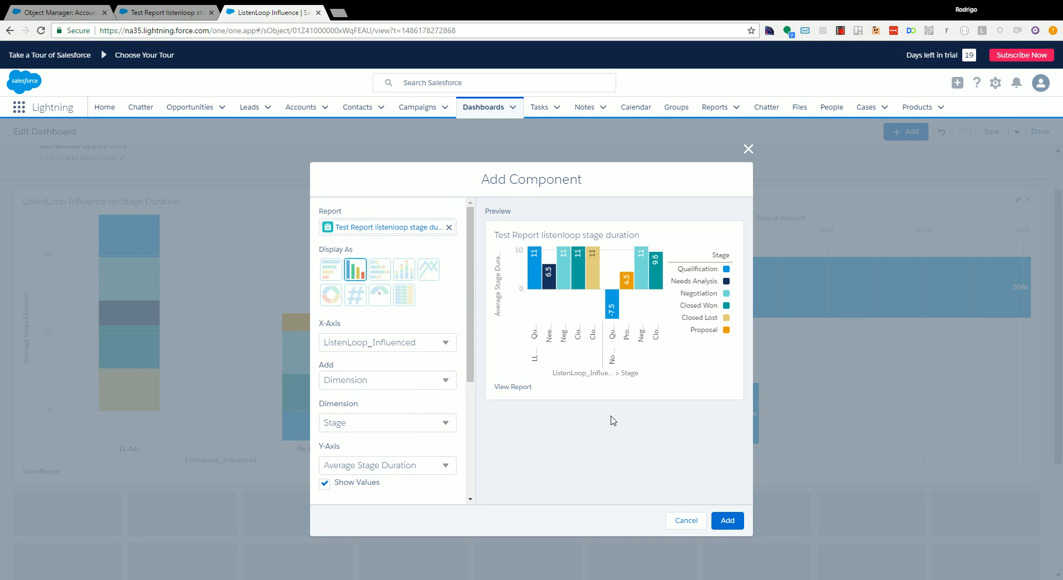
click(728, 521)
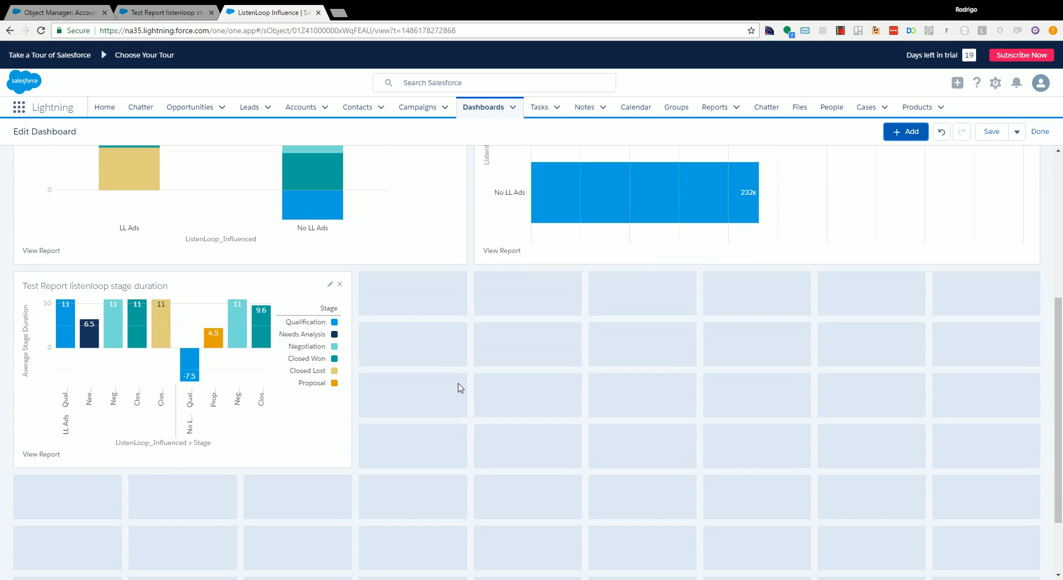
- Enlarge the new stage duration chart to about six grid columns wide and eight rows tall
drag(353, 377, 692, 550)
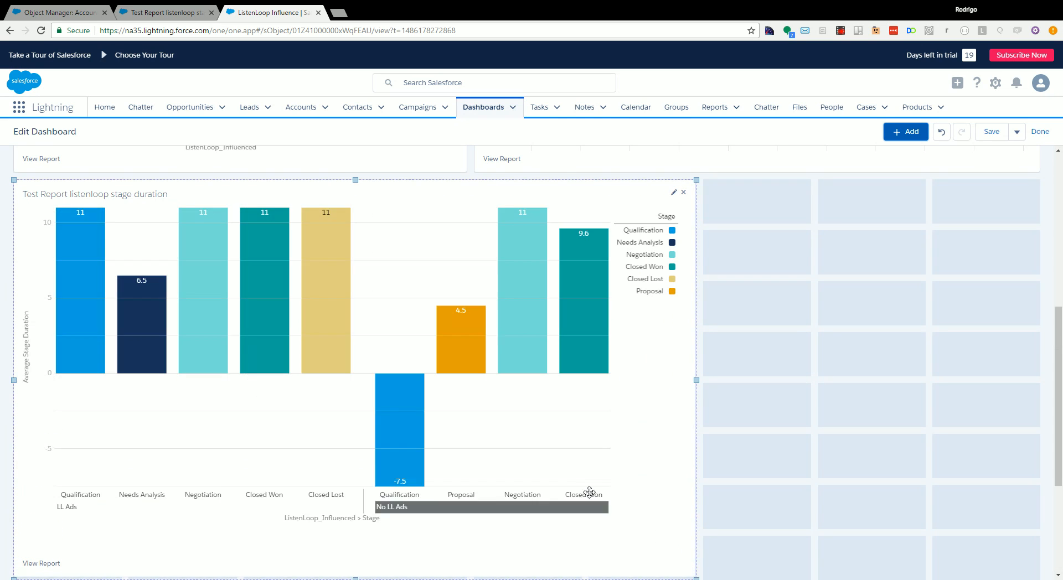
scroll(512, 486, up, 5)
scroll(512, 486, down, 4)
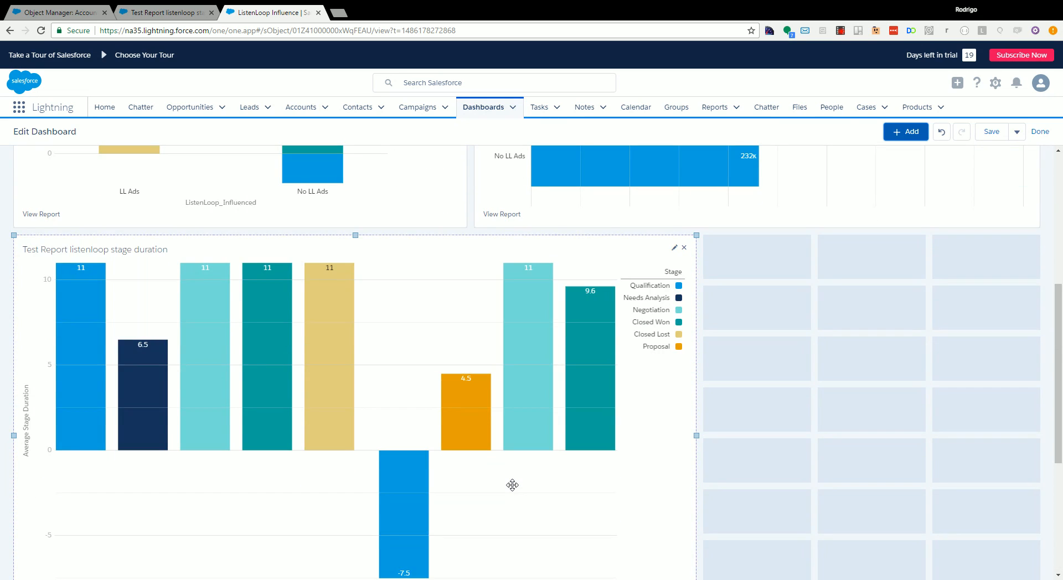
scroll(512, 485, up, 1)
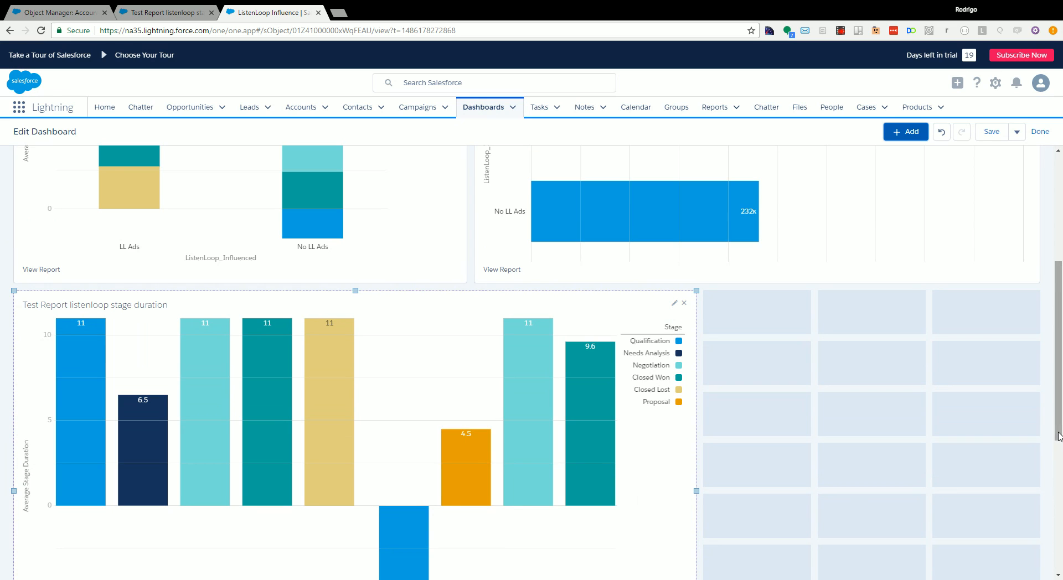
- Review the stage duration chart by ListenLoop_Influenced and Stage, along with the other charts on the dashboard
scroll(1058, 436, up, 1)
scroll(360, 505, down, 2)
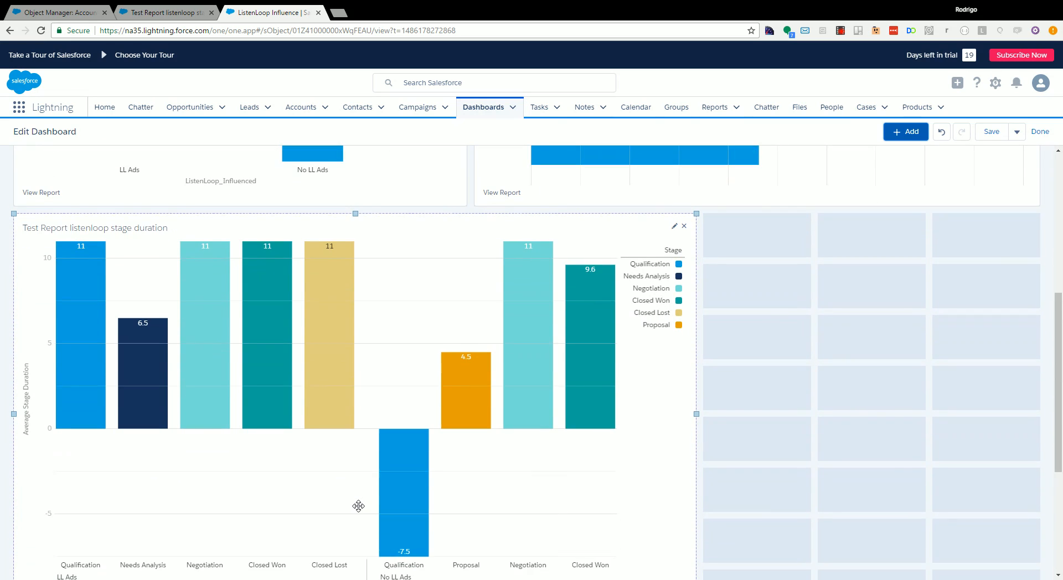
scroll(358, 505, down, 1)
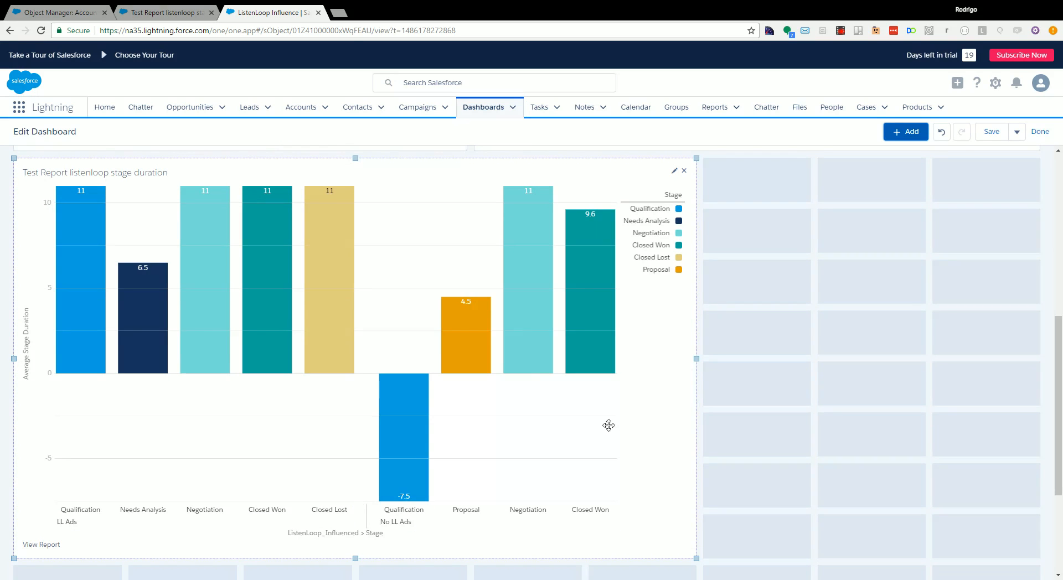
mouse_move(468, 343)
scroll(820, 368, up, 5)
scroll(821, 368, up, 1)
mouse_move(825, 369)
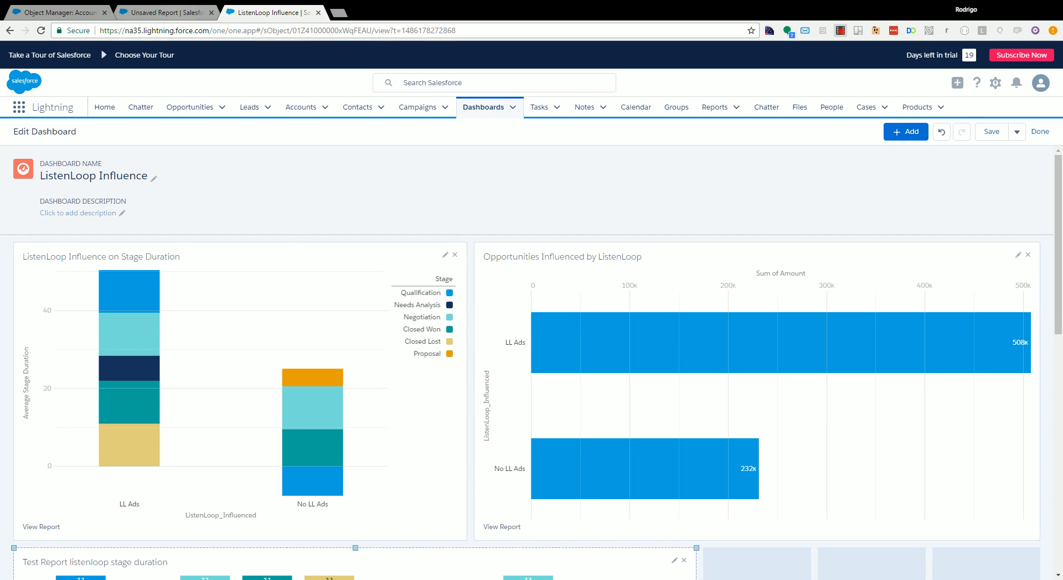
- In the unsaved opportunities matrix report, examine the LL Ads and No LL Ads rows across the Forecast Category columns
click(166, 12)
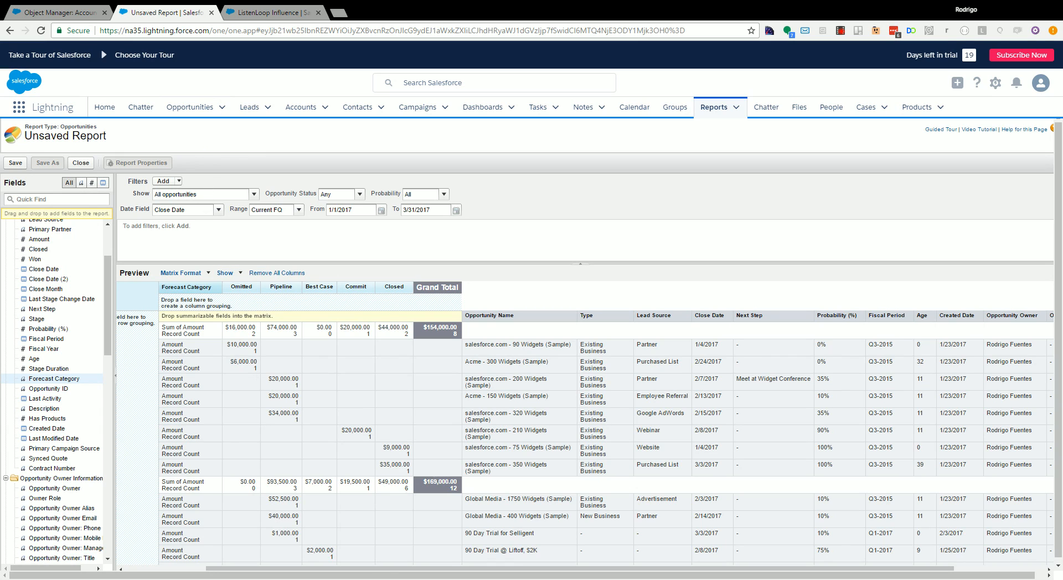
drag(408, 568, 299, 567)
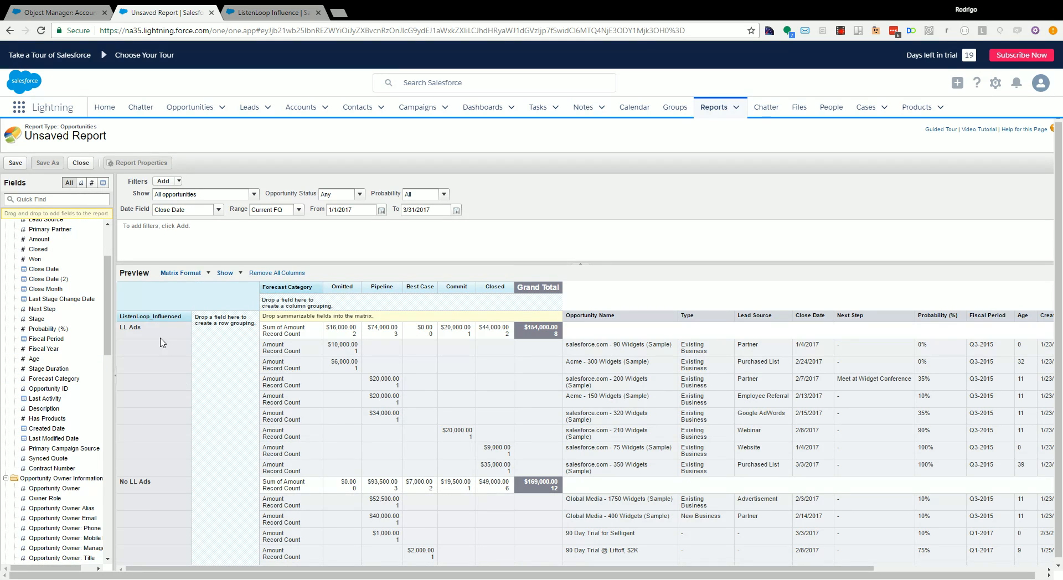
triple_click(126, 341)
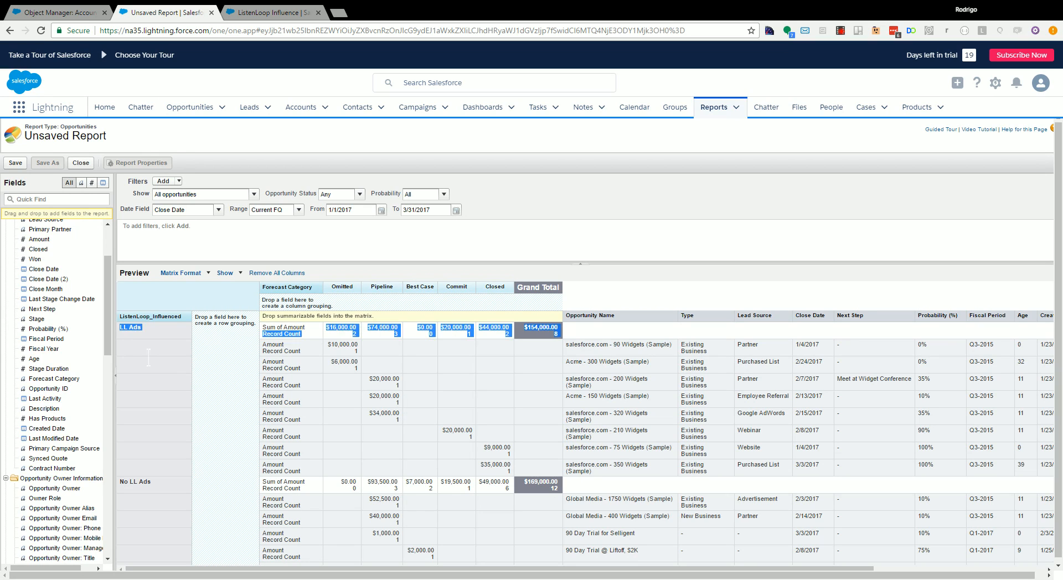
click(153, 435)
drag(120, 484, 151, 484)
click(144, 486)
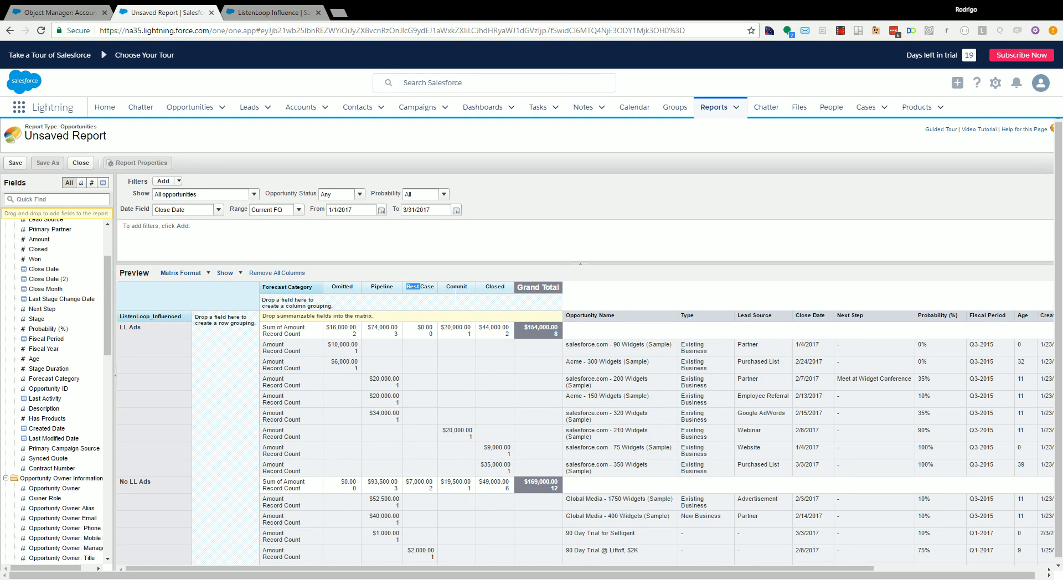
double_click(494, 286)
- Save the report as Forecast Category ListenLoop Test in My Personal Custom Reports and run it
click(21, 163)
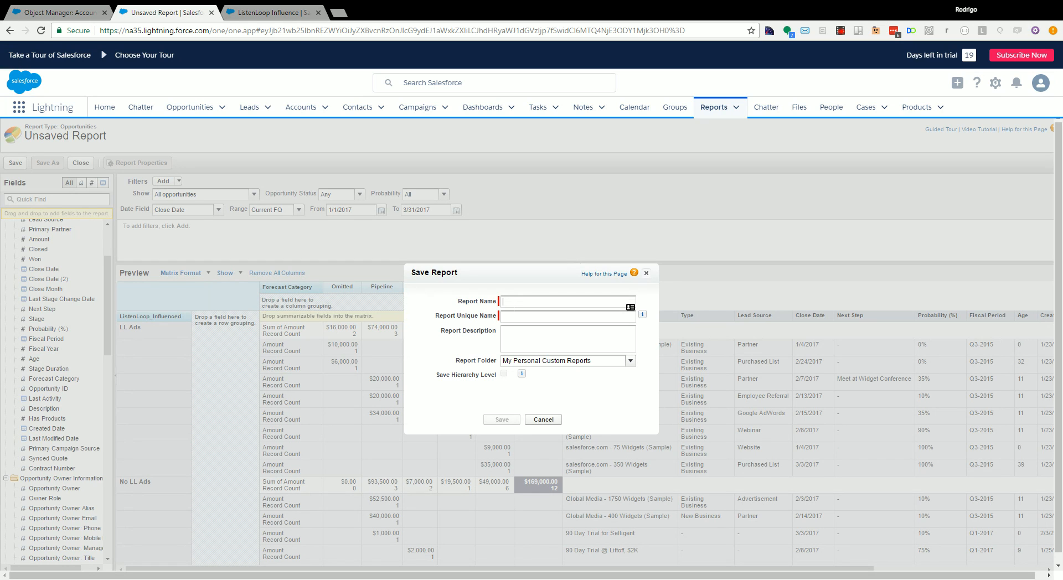
text(Forecast Category ListenLoop Test)
key(Tab)
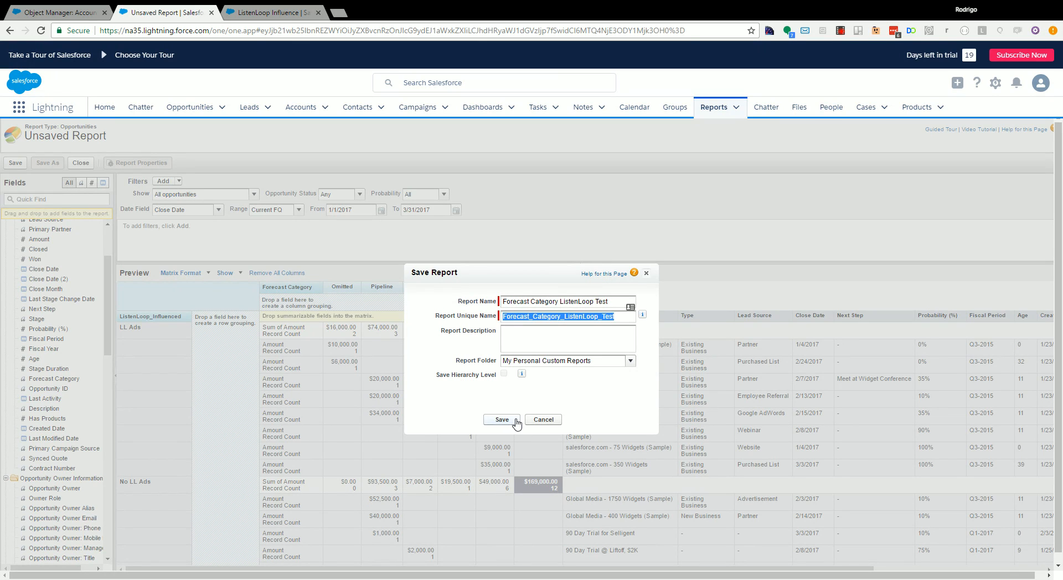
click(504, 419)
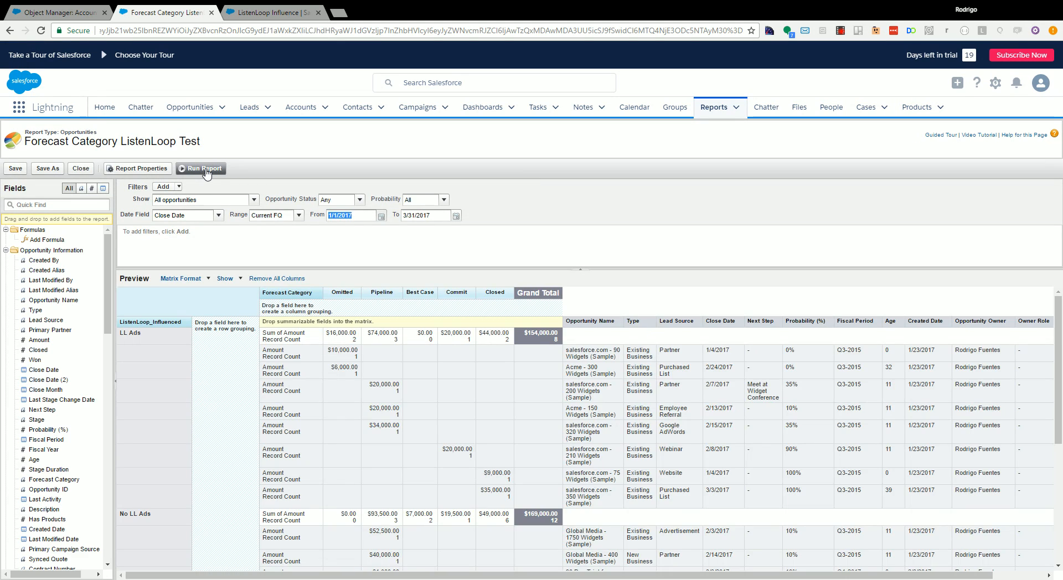
click(203, 168)
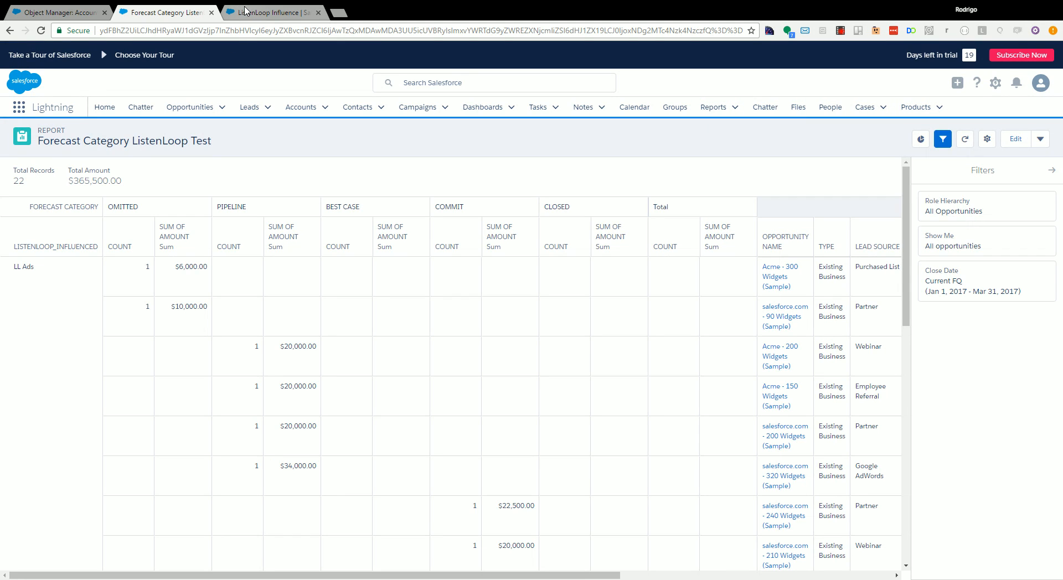
- On the ListenLoop Influence dashboard, start a new component based on the Forecast Category ListenLoop Test report
click(246, 12)
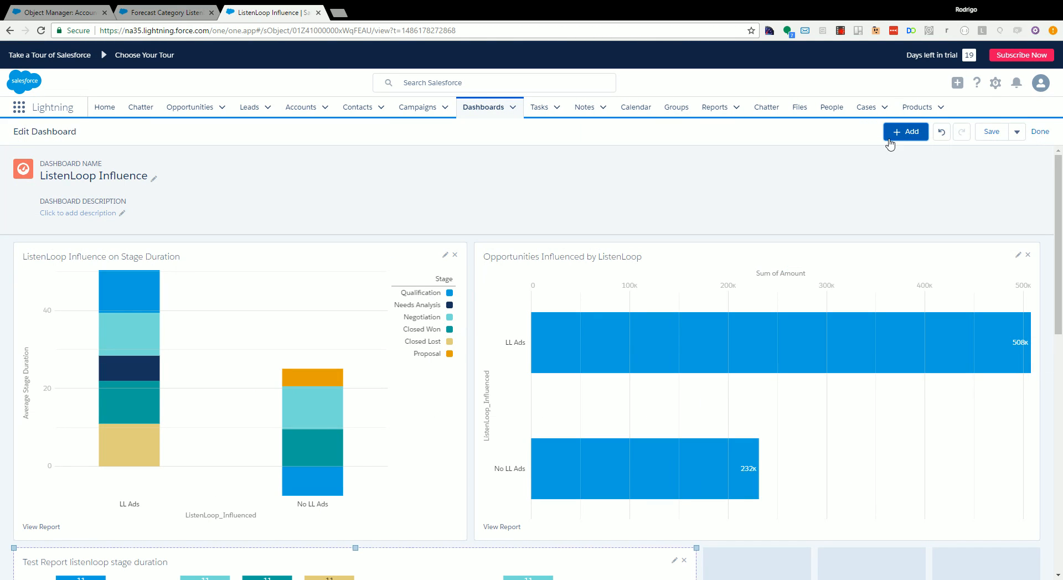
click(913, 137)
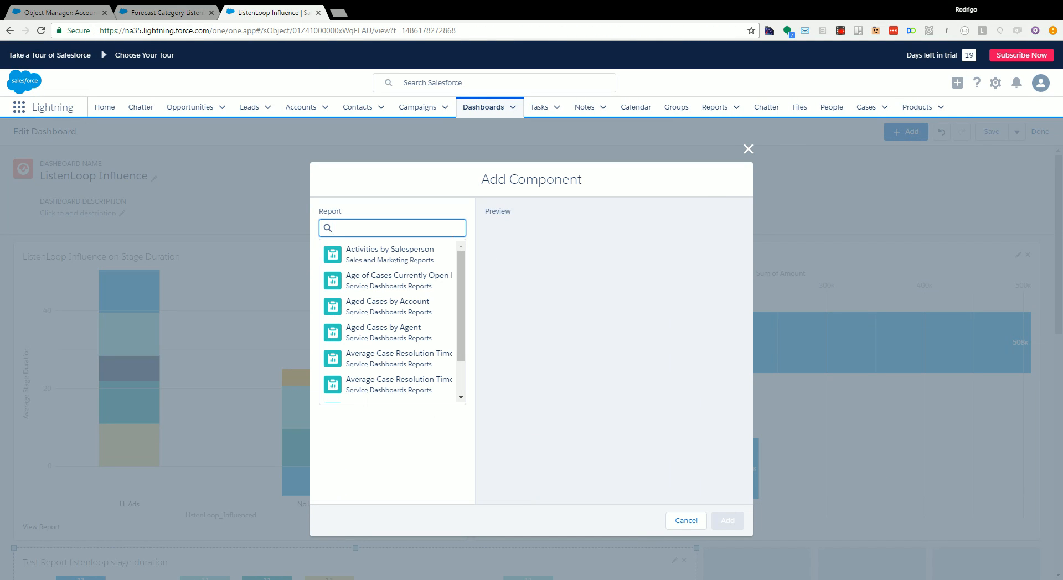
text(forecast)
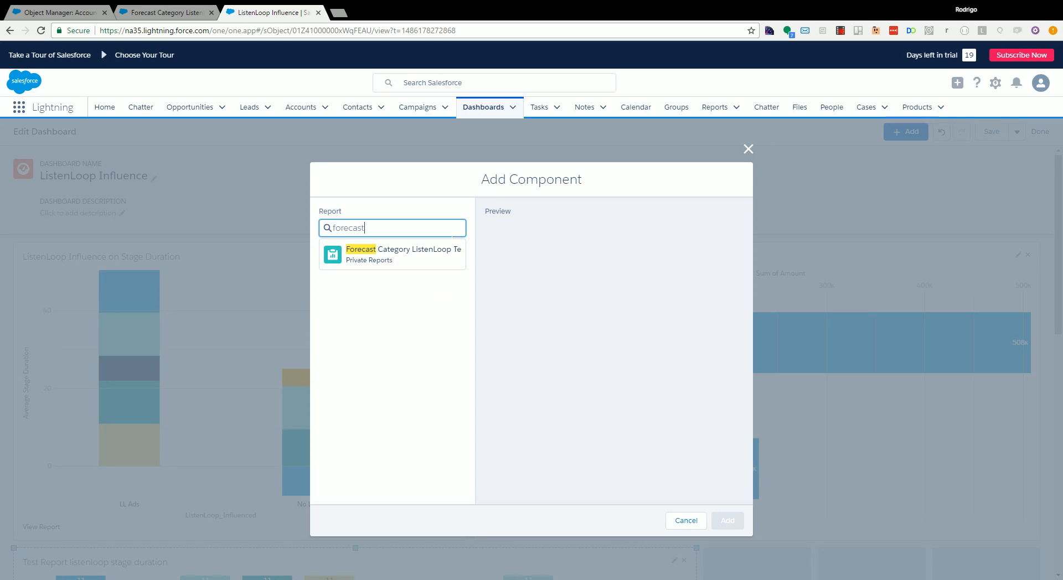
click(434, 258)
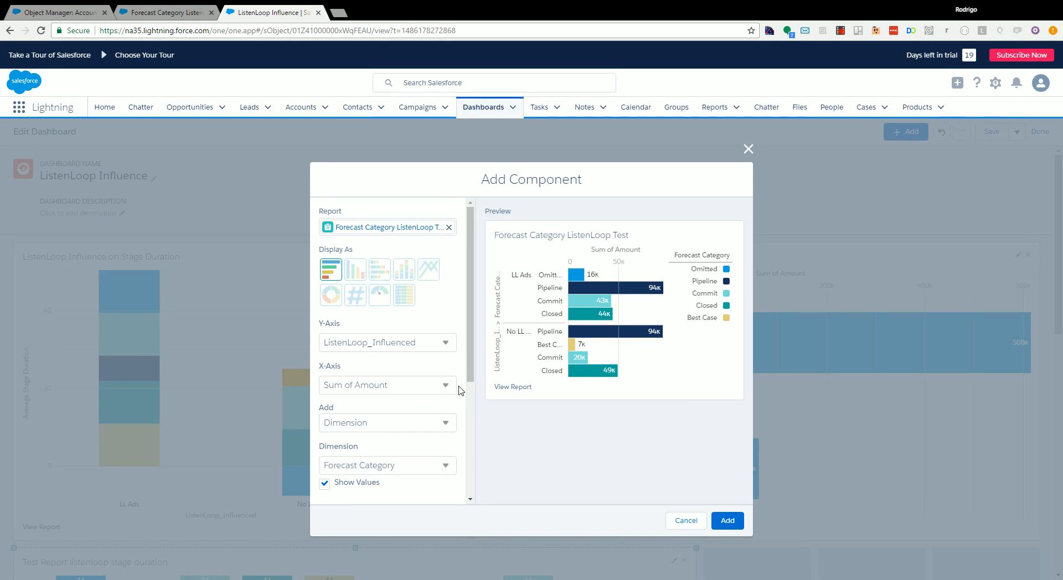
- Display the component as a stacked vertical bar chart of Sum of Amount by ListenLoop_Influenced, stacked by Forecast Category, and add it to the dashboard
click(386, 274)
click(406, 275)
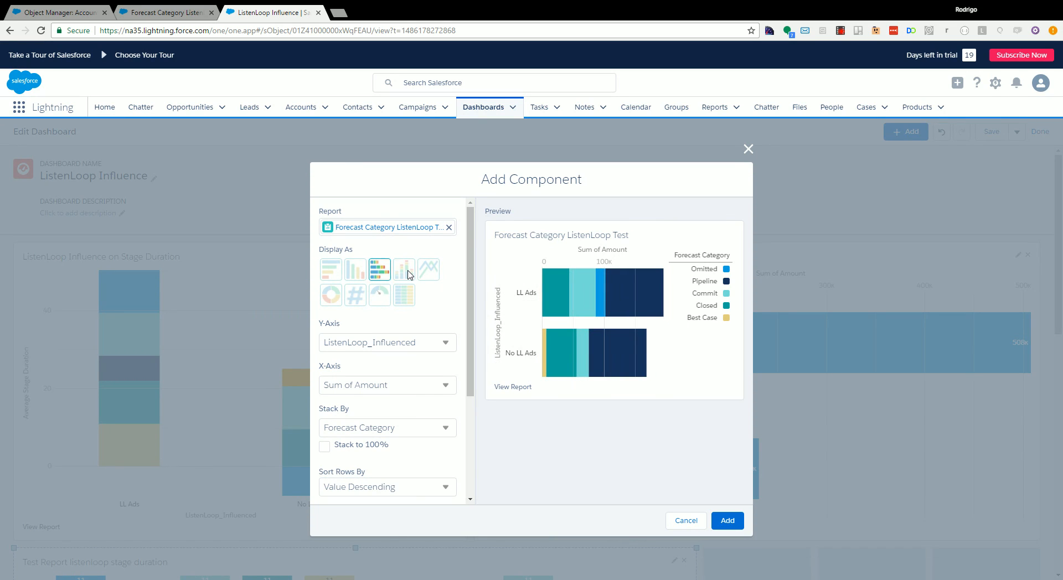
click(340, 275)
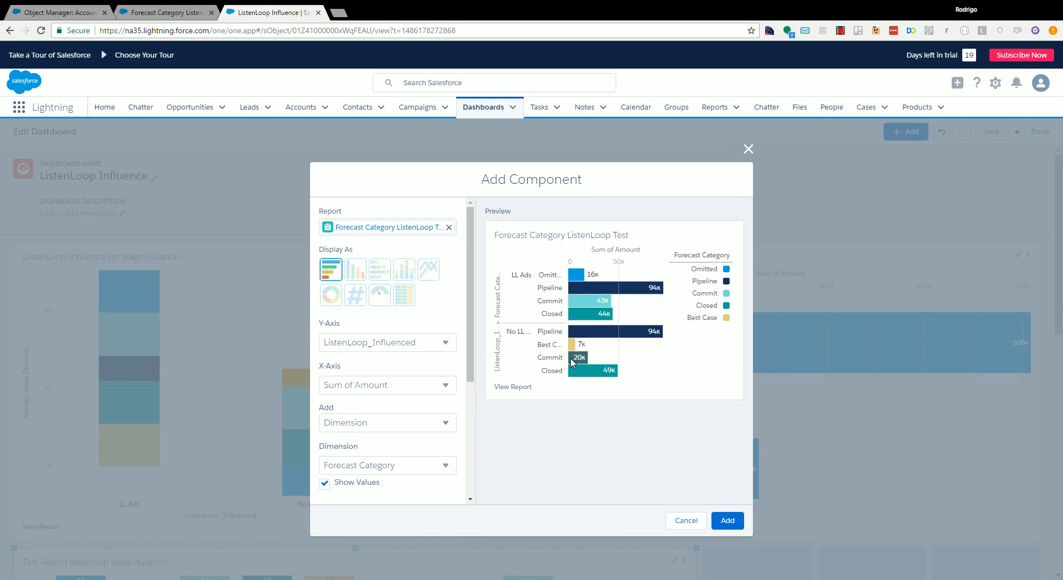
click(404, 271)
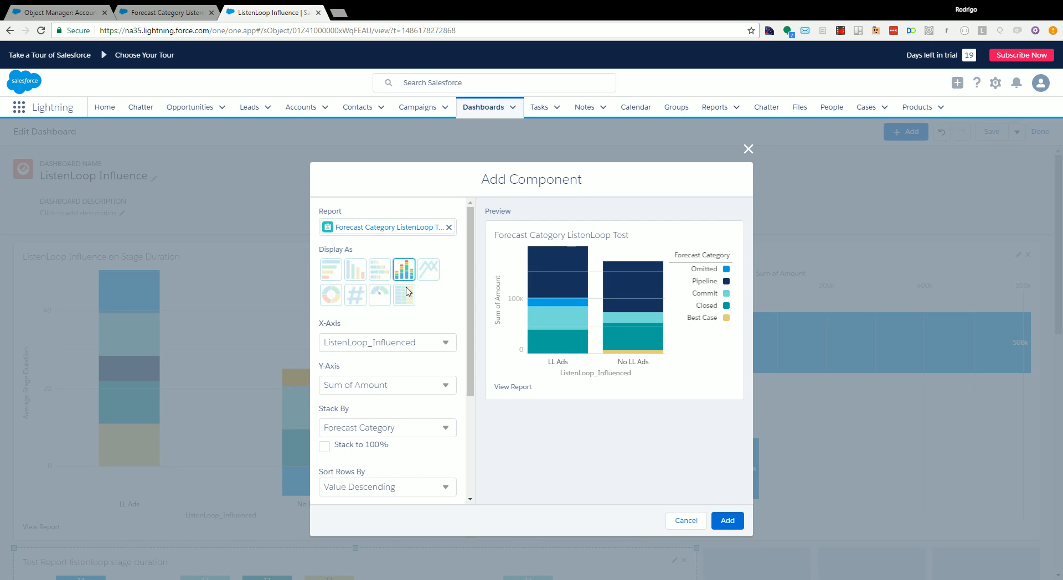
click(729, 522)
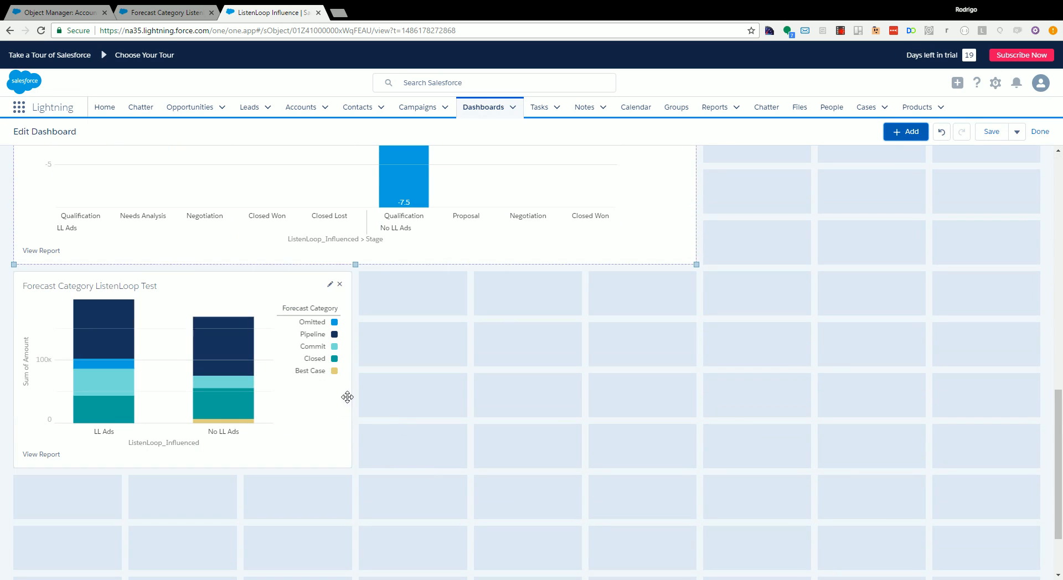
- Enlarge the new forecast category chart to about seven grid columns wide and seven rows tall
drag(351, 469, 690, 527)
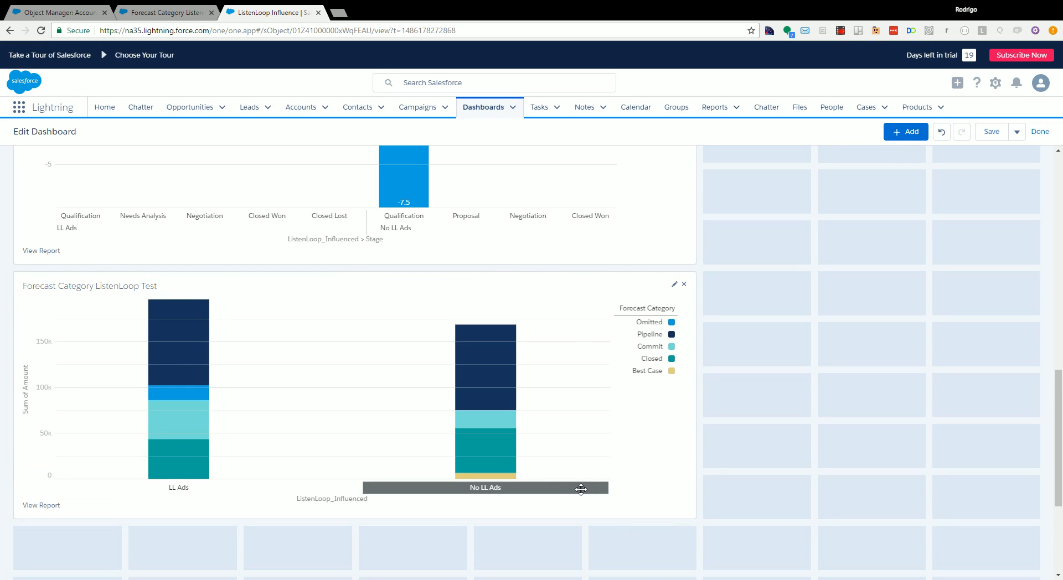
scroll(658, 499, down, 1)
click(683, 451)
drag(699, 468, 811, 565)
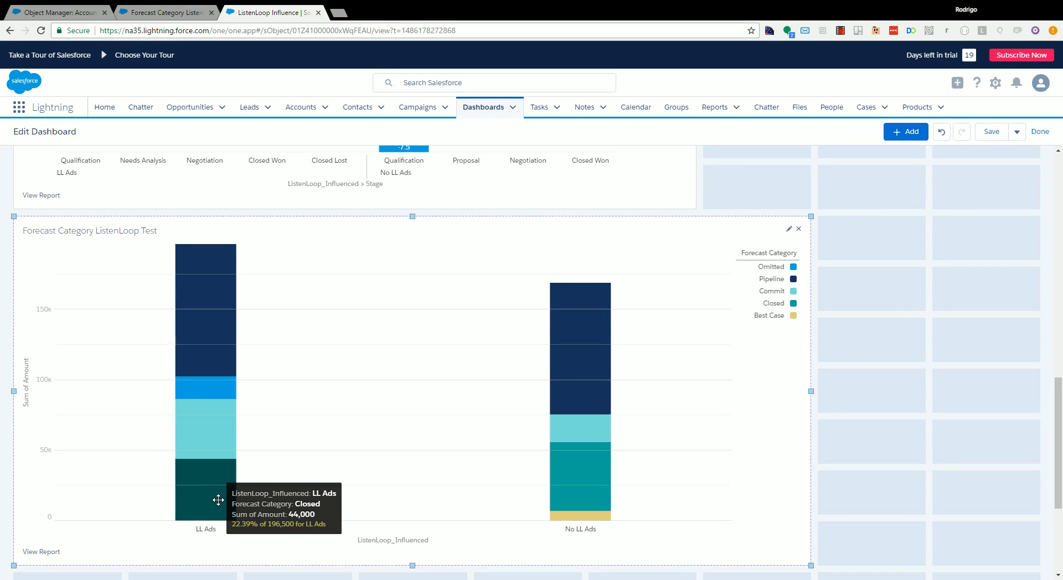
- Compare the Closed, Commit and Pipeline segments between LL Ads and No LL Ads in the forecast category chart
mouse_move(569, 474)
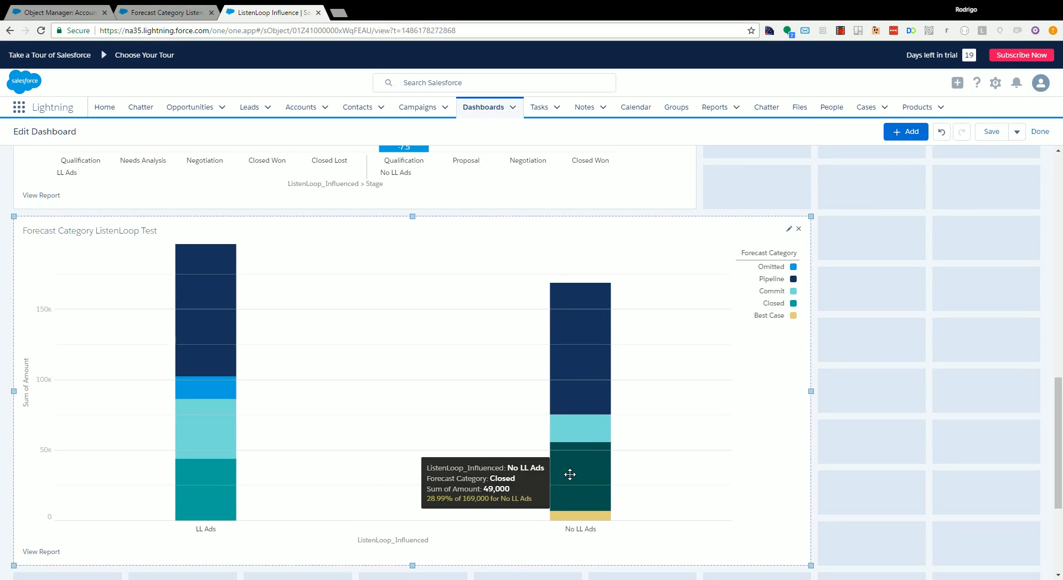
mouse_move(566, 436)
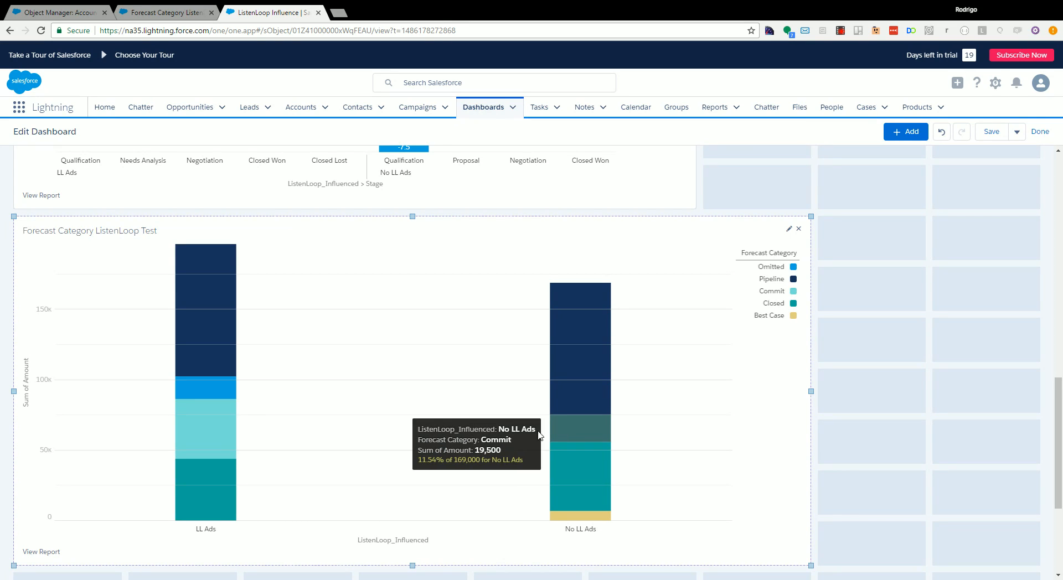
mouse_move(227, 436)
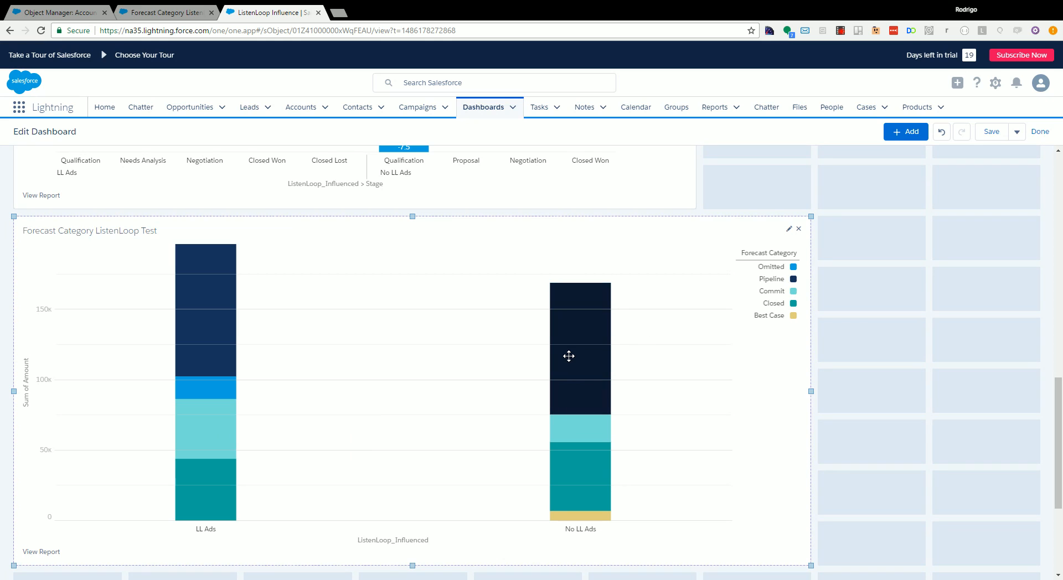
mouse_move(568, 356)
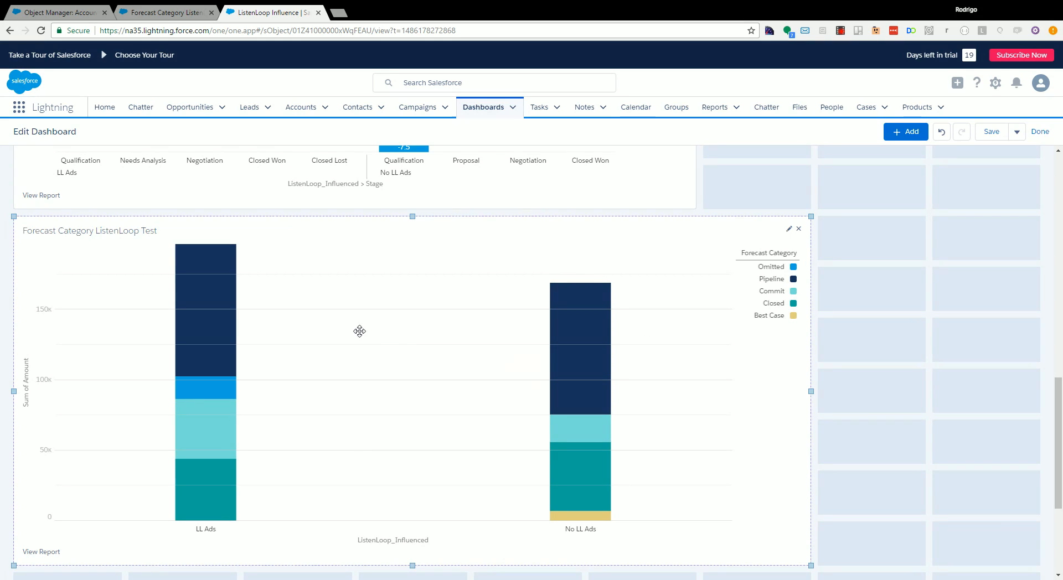
mouse_move(222, 318)
click(840, 35)
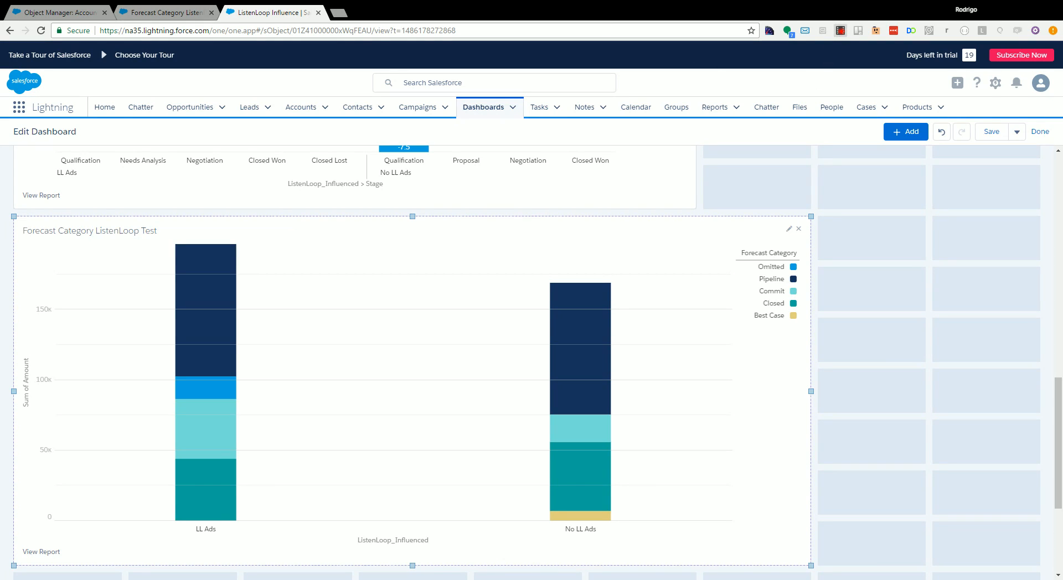